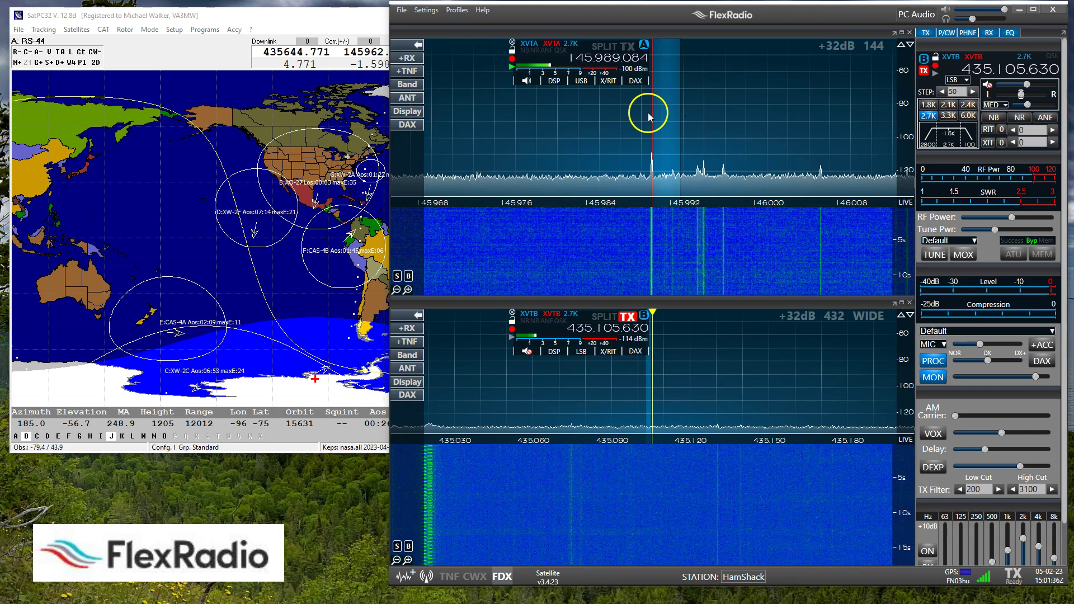
Step: Open the transverter settings in Radio Setup and review the 144 transverter's frequencies and maximum power
{"action": "left_click", "coordinate": [436, 16]}
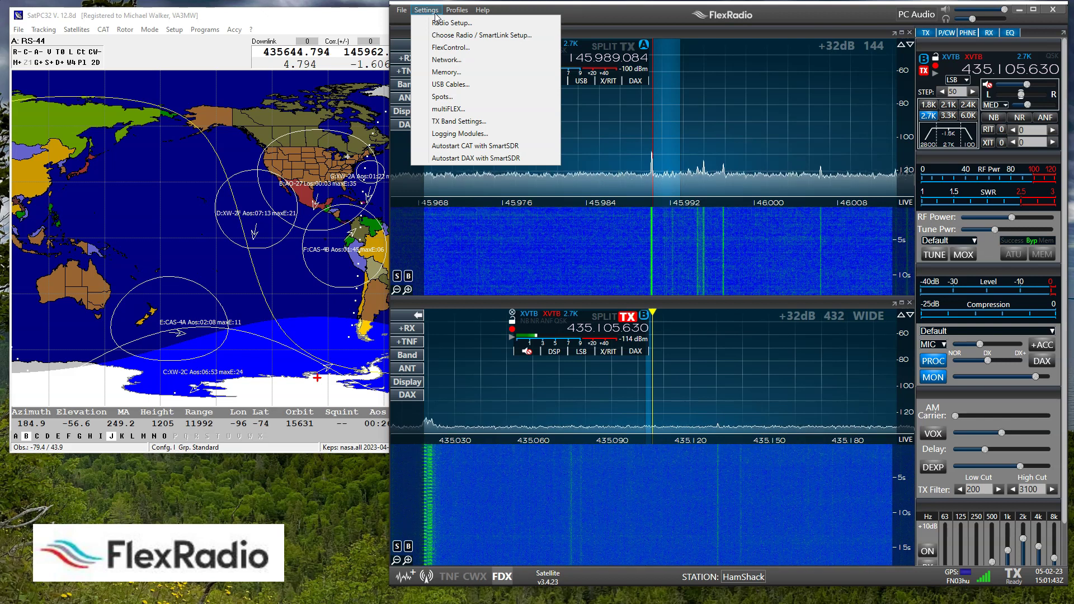
{"action": "left_click", "coordinate": [464, 23]}
{"action": "left_click_drag", "start_coordinate": [721, 1], "coordinate": [585, 88]}
{"action": "left_click", "coordinate": [675, 105]}
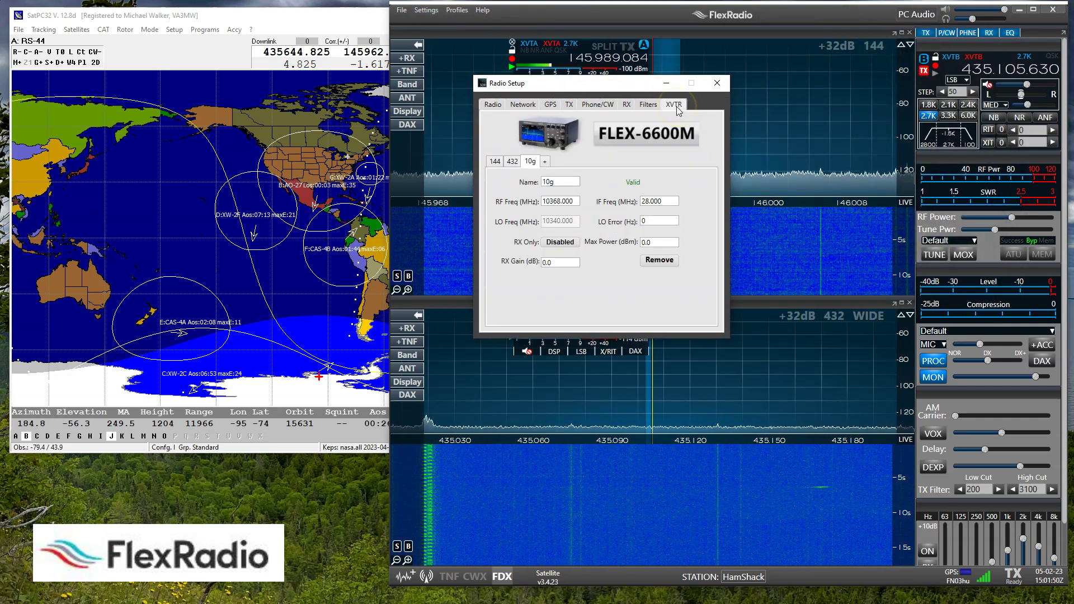
{"action": "left_click", "coordinate": [494, 163]}
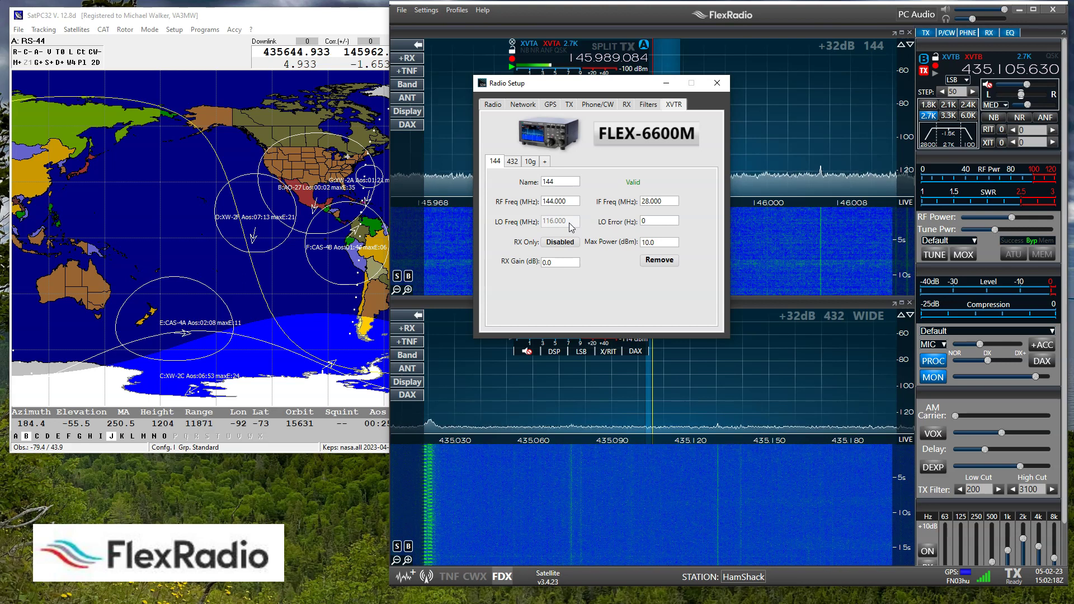
{"action": "left_click", "coordinate": [661, 245]}
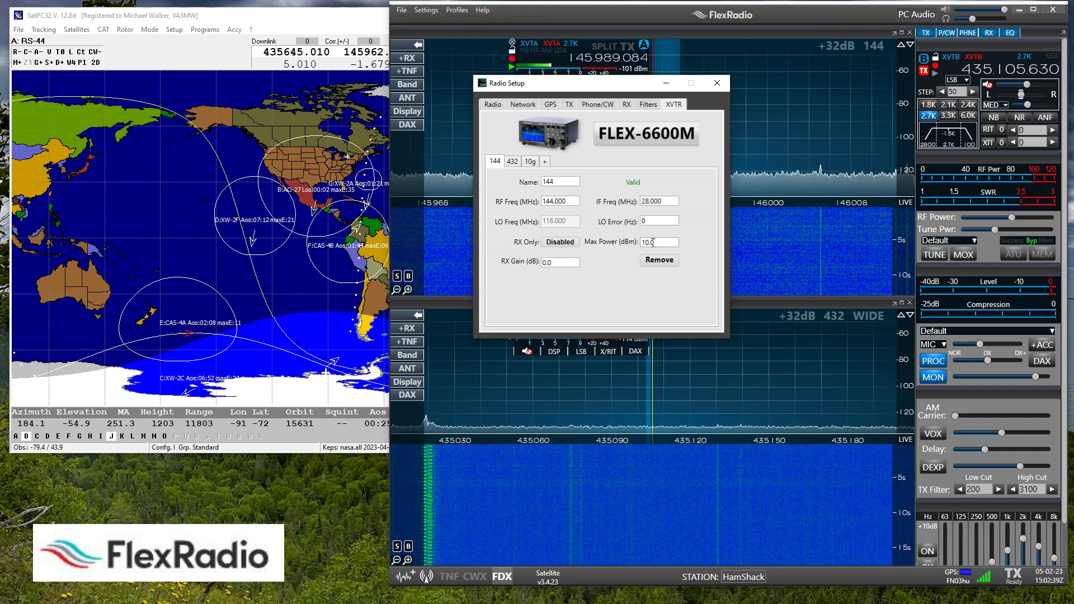
Step: Review the 432 transverter's RF, IF and LO frequencies and close Radio Setup
{"action": "left_click", "coordinate": [513, 162]}
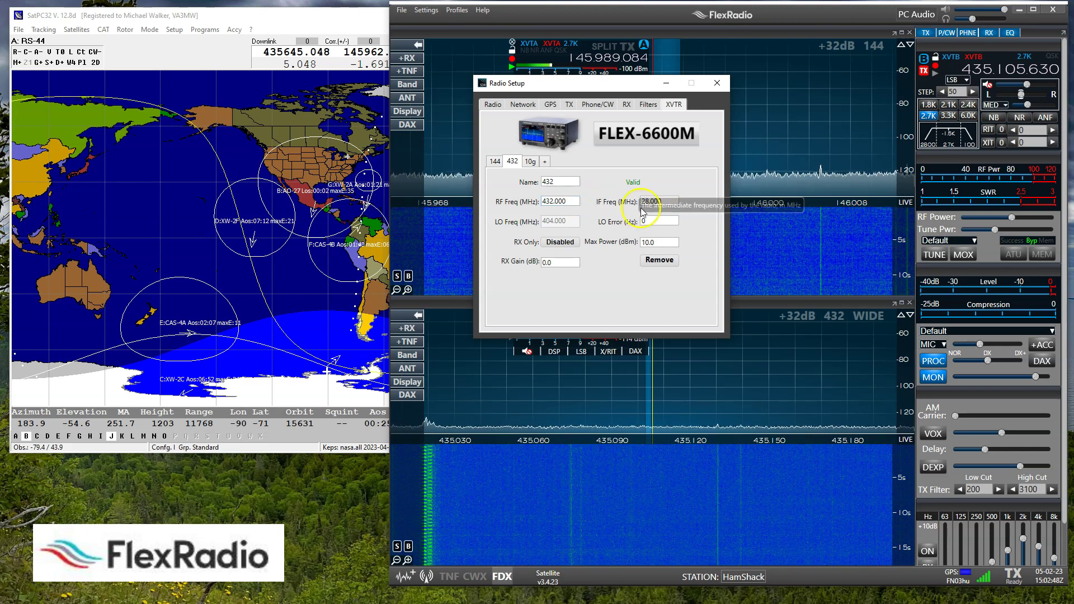
{"action": "left_click", "coordinate": [652, 205]}
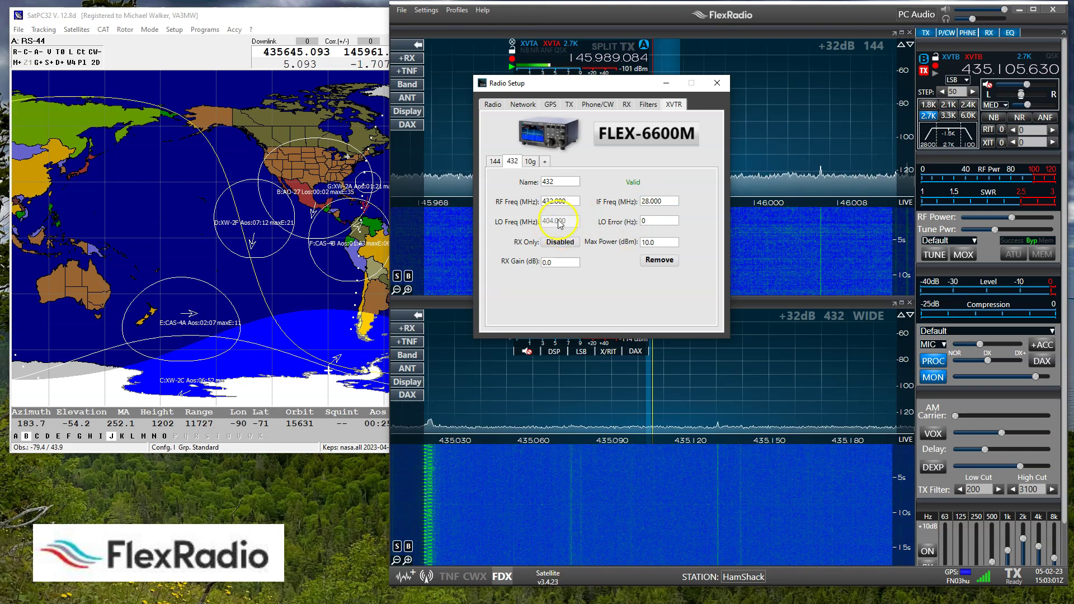
{"action": "left_click", "coordinate": [724, 88]}
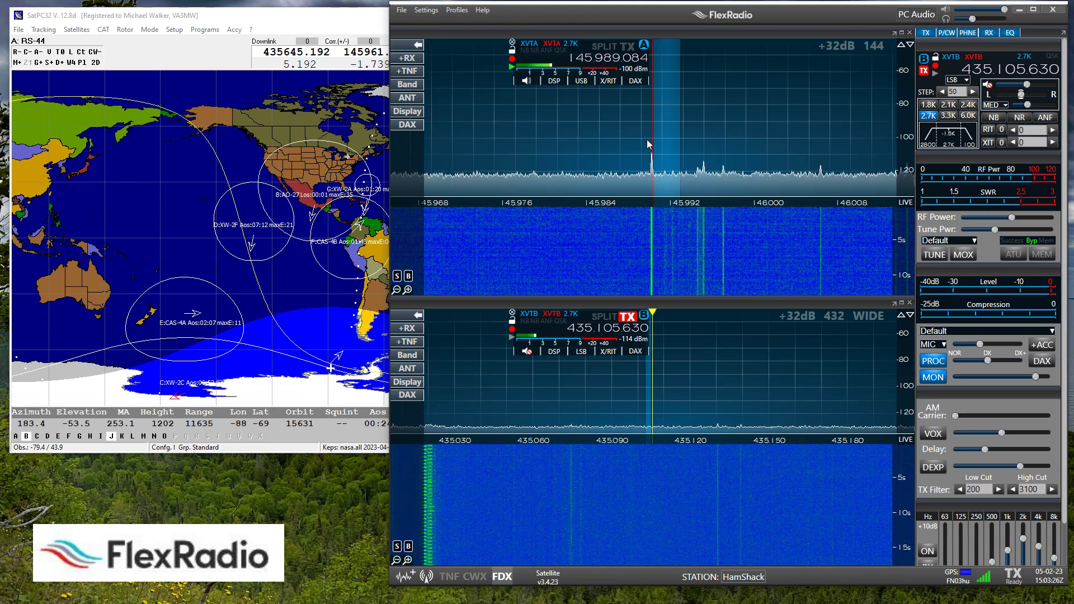
{"action": "left_click", "coordinate": [619, 239]}
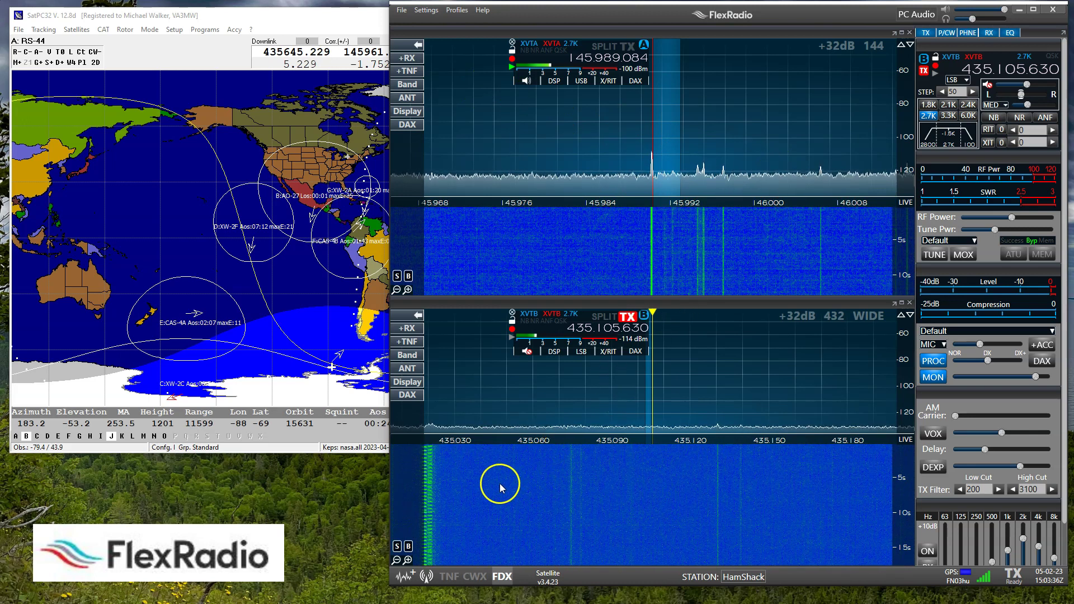
{"action": "left_click_drag", "start_coordinate": [499, 485], "coordinate": [527, 492]}
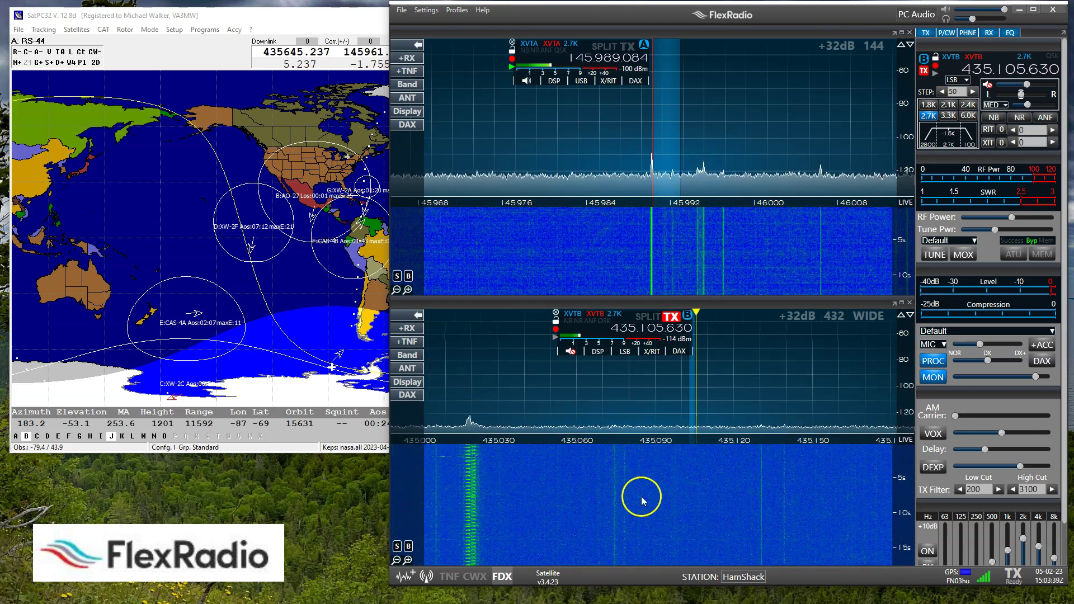
{"action": "left_click_drag", "start_coordinate": [640, 497], "coordinate": [629, 502]}
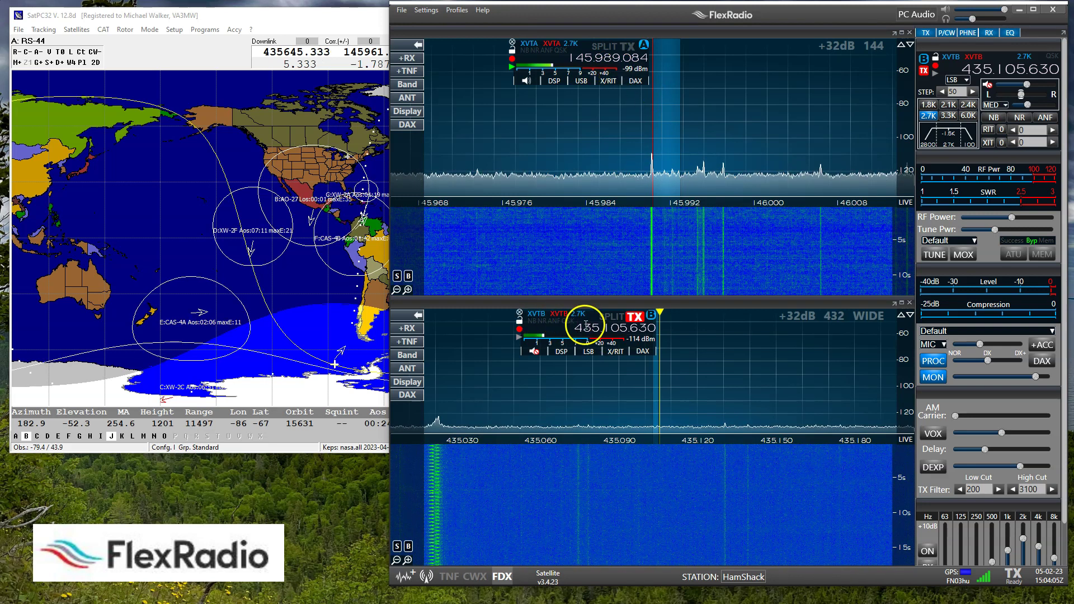
Step: Check the receive antenna and RF gain of both panadapters and the audio settings of slice A
{"action": "left_click", "coordinate": [412, 97]}
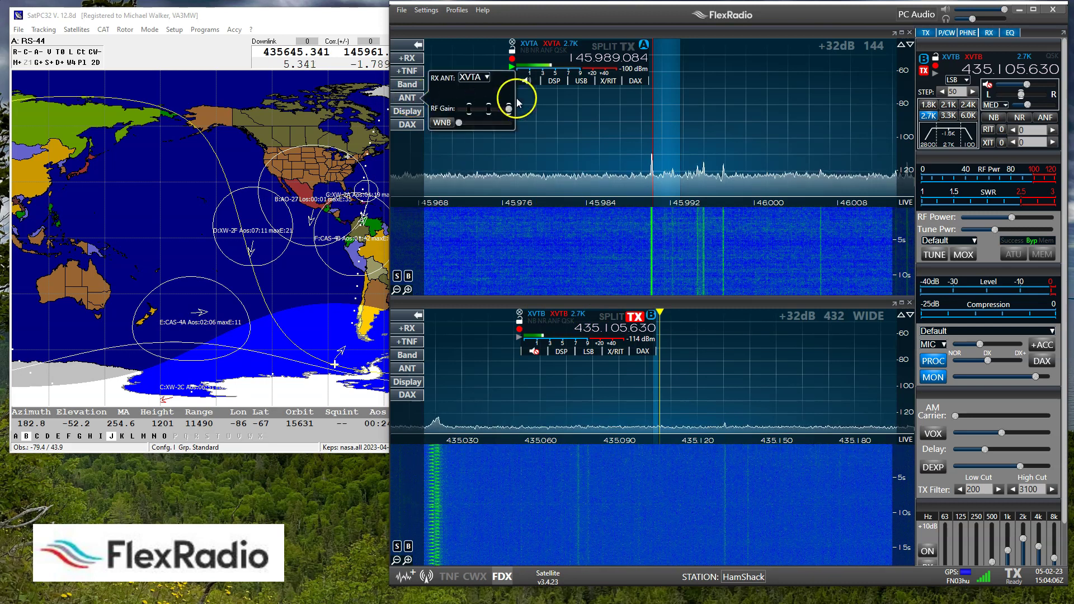
{"action": "left_click", "coordinate": [401, 371]}
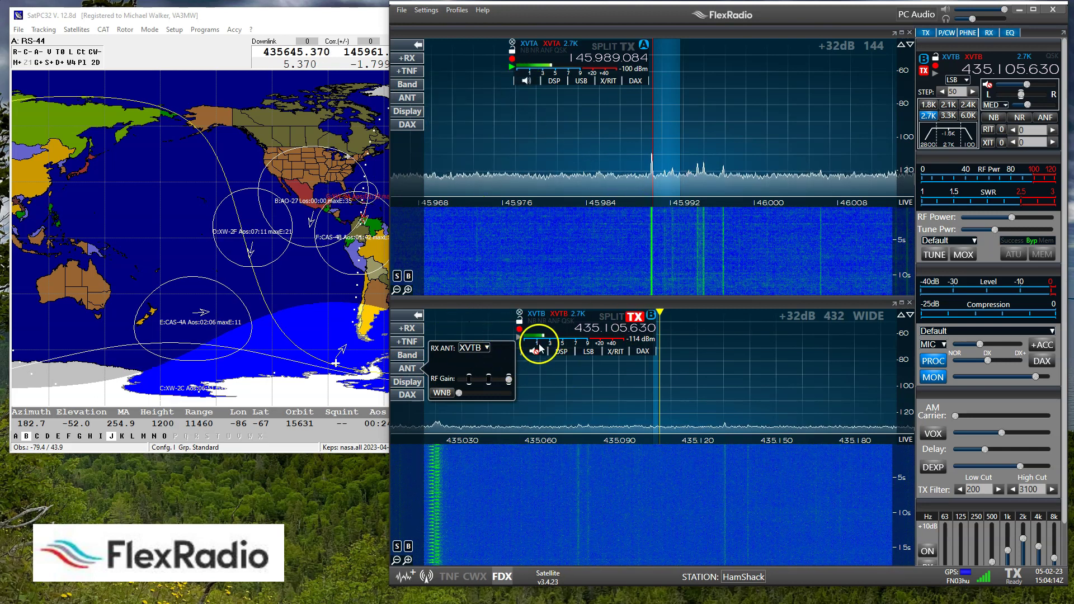
{"action": "left_click", "coordinate": [527, 81]}
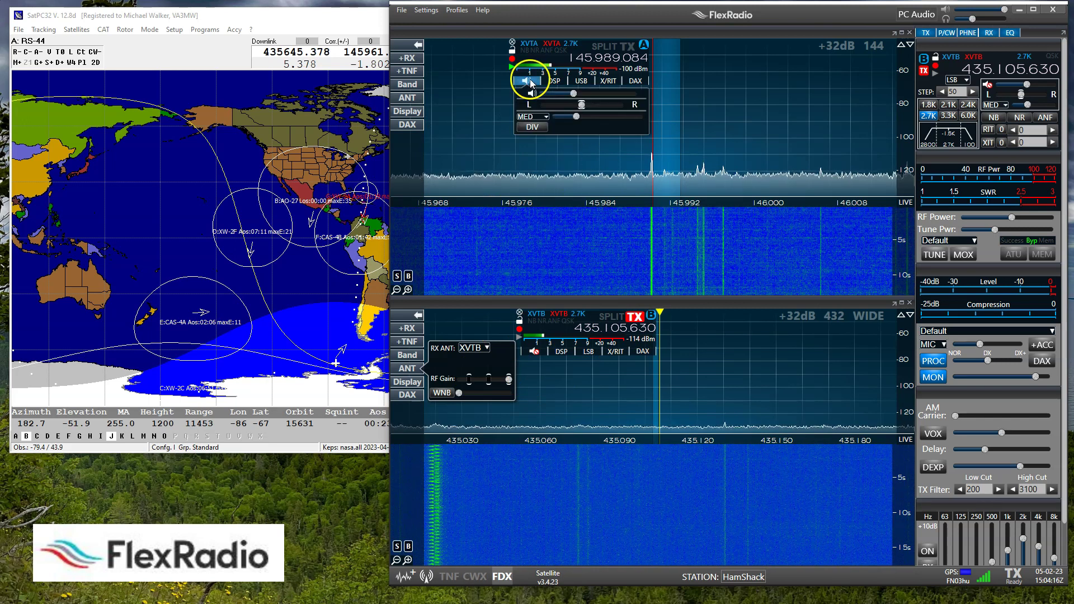
{"action": "mouse_move", "coordinate": [573, 116]}
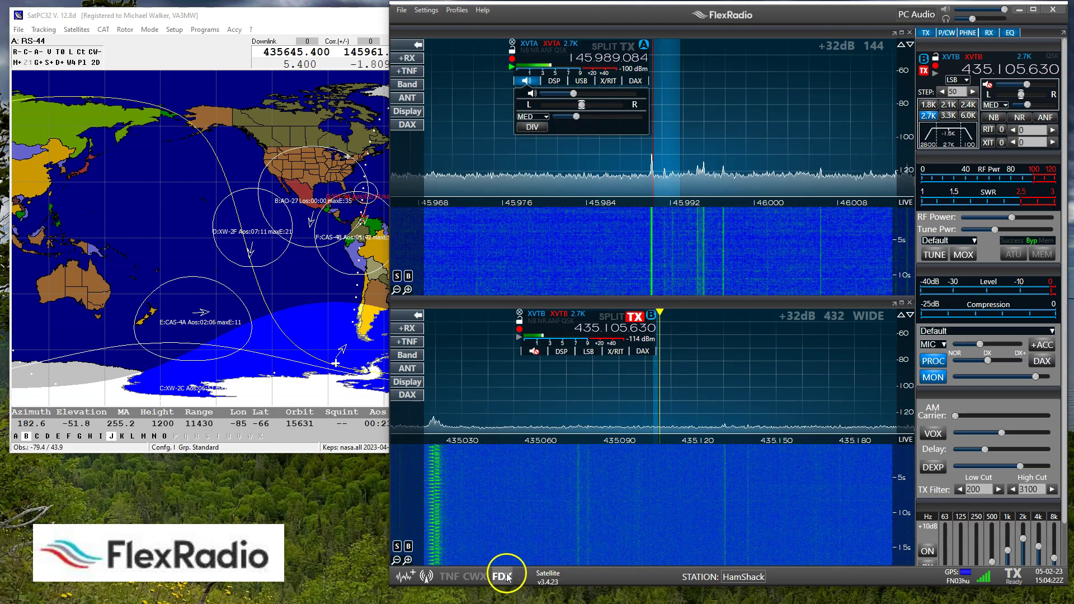
{"action": "left_click", "coordinate": [609, 478]}
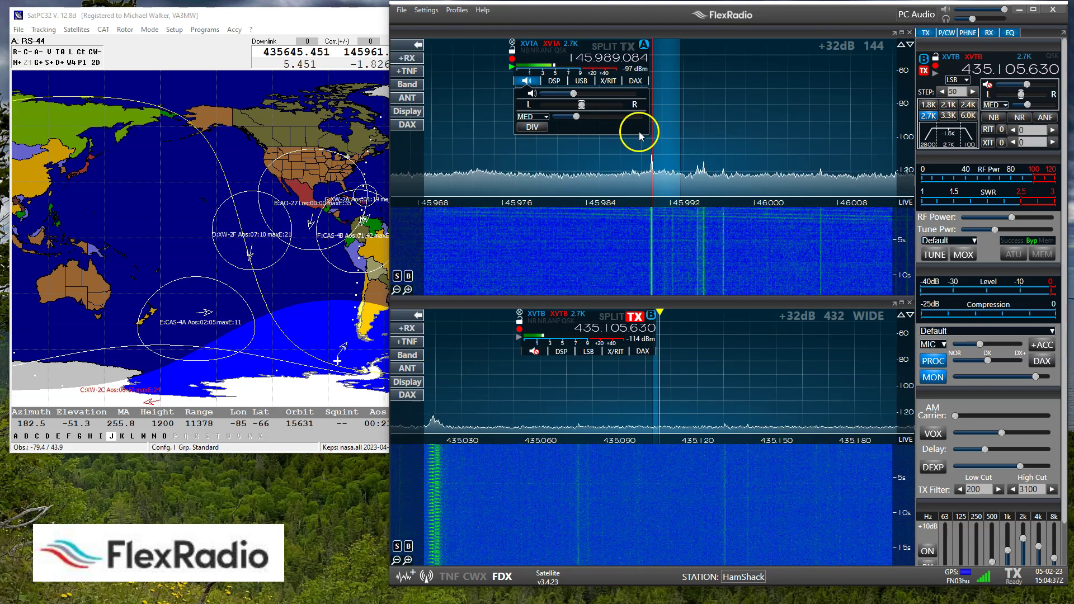
Step: Save the current radio setup to the existing global profile SAT-ModeB
{"action": "left_click", "coordinate": [457, 11]}
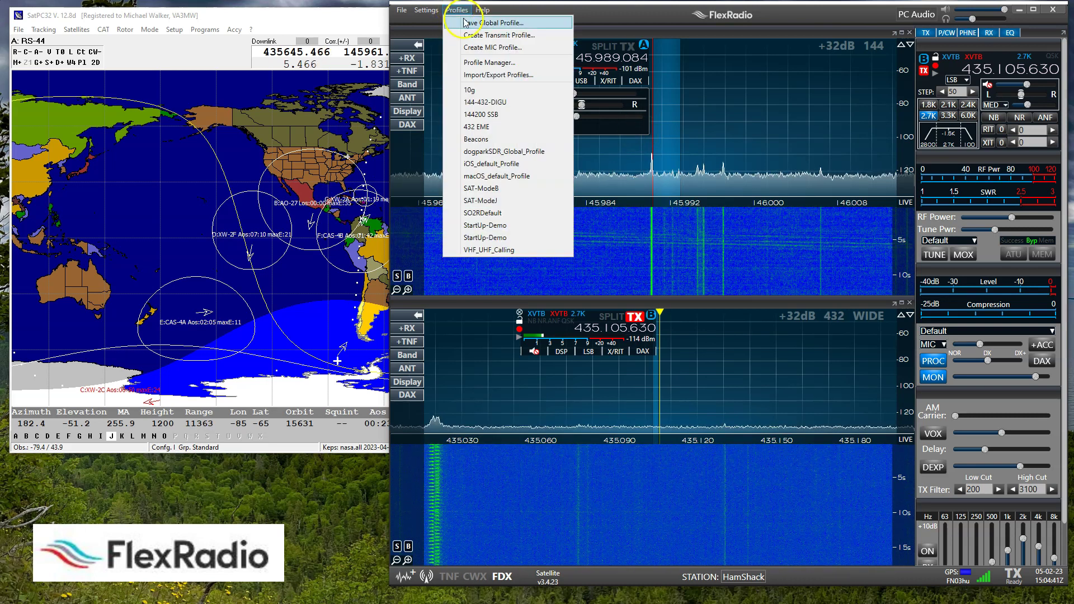
{"action": "left_click", "coordinate": [483, 23]}
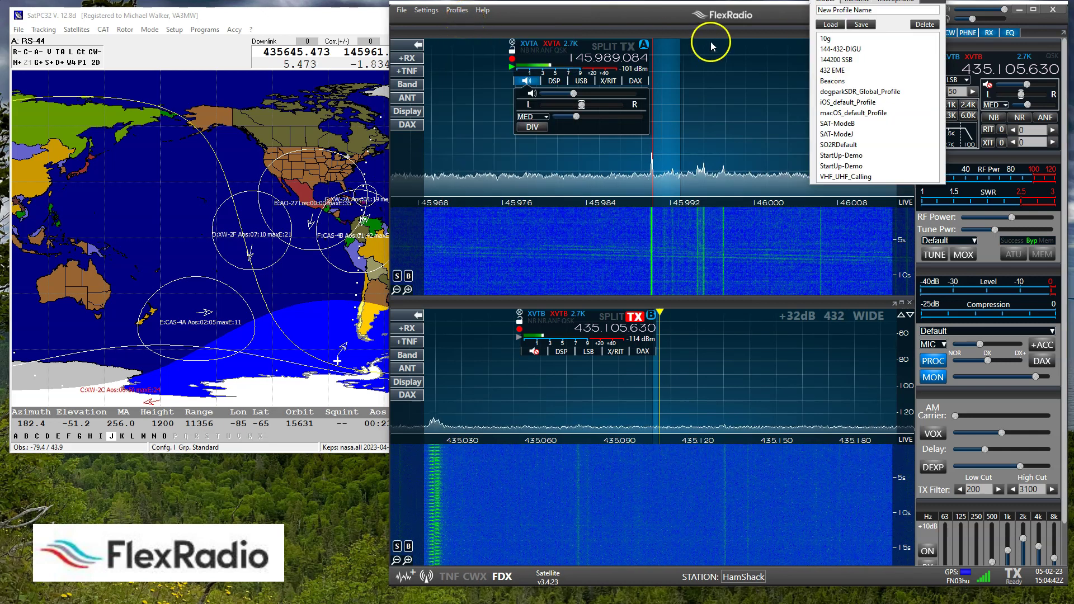
{"action": "left_click", "coordinate": [852, 126]}
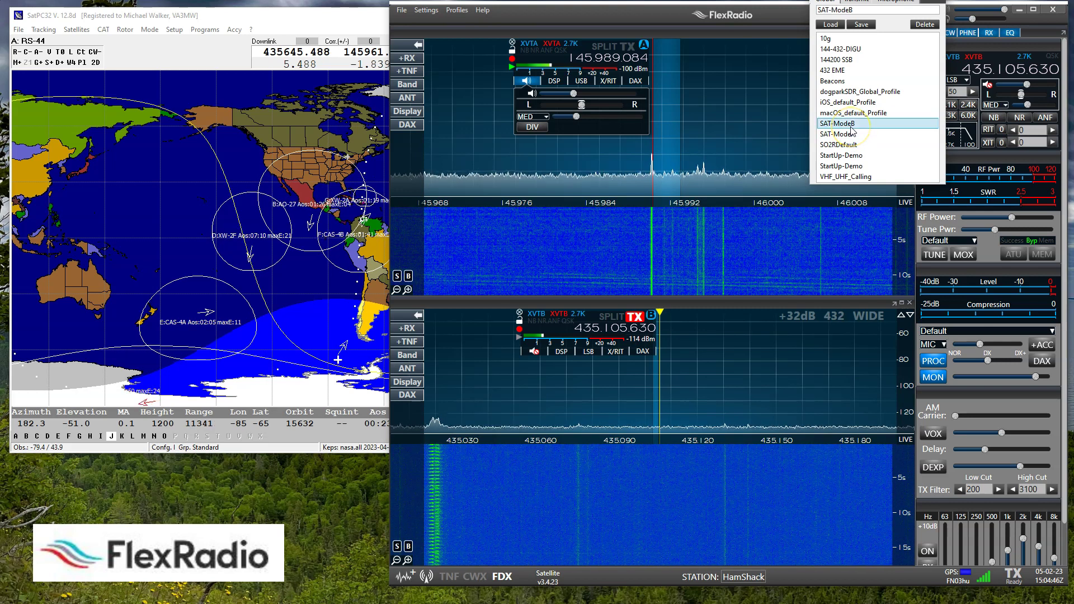
{"action": "left_click", "coordinate": [860, 26]}
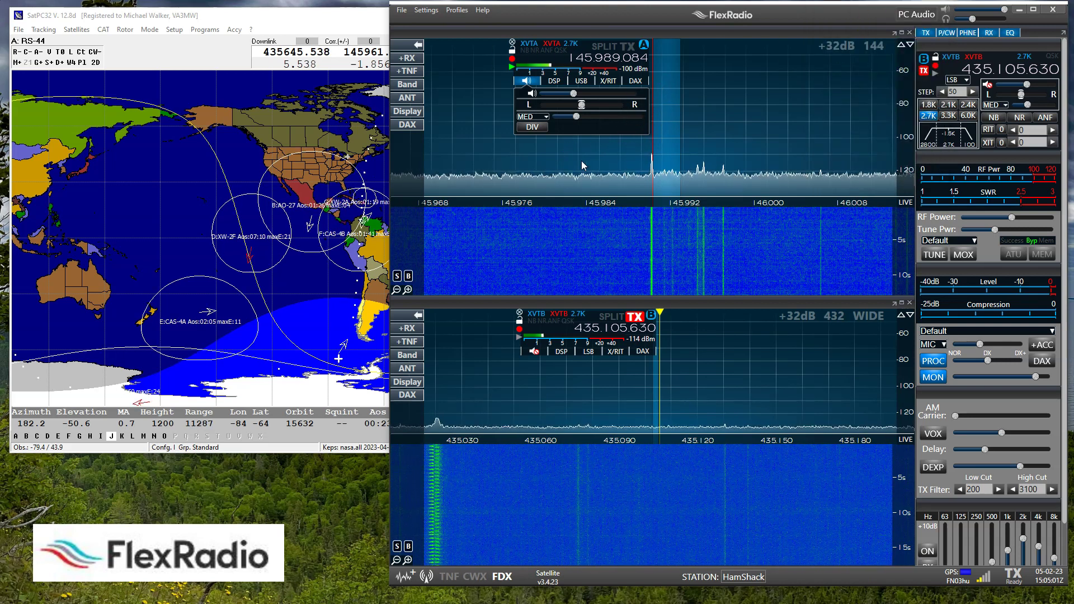
Step: Load the global profile SAT-ModeJ
{"action": "left_click", "coordinate": [603, 131]}
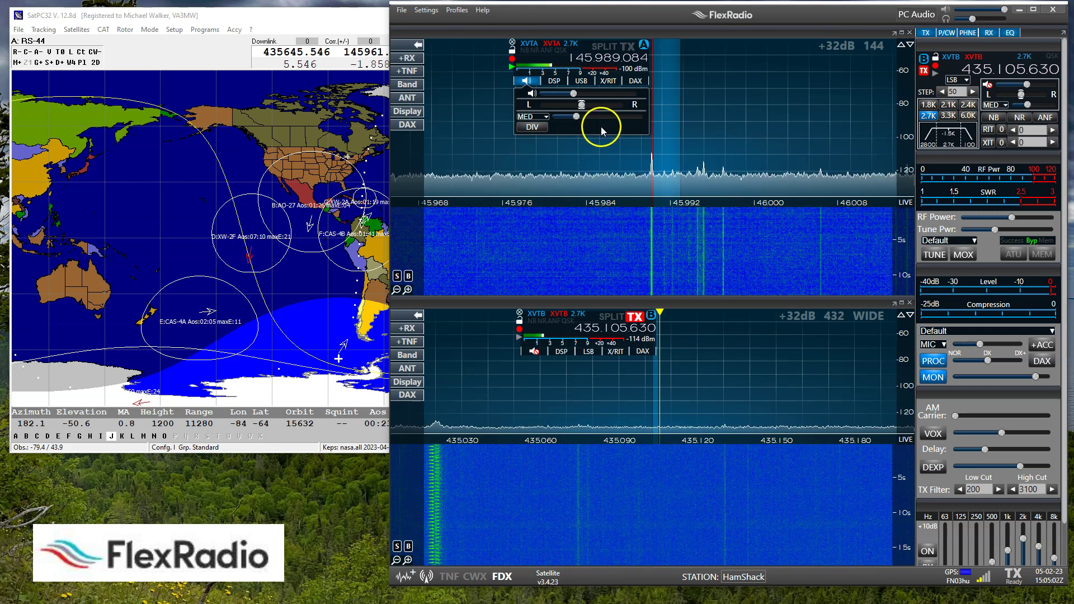
{"action": "left_click", "coordinate": [452, 10]}
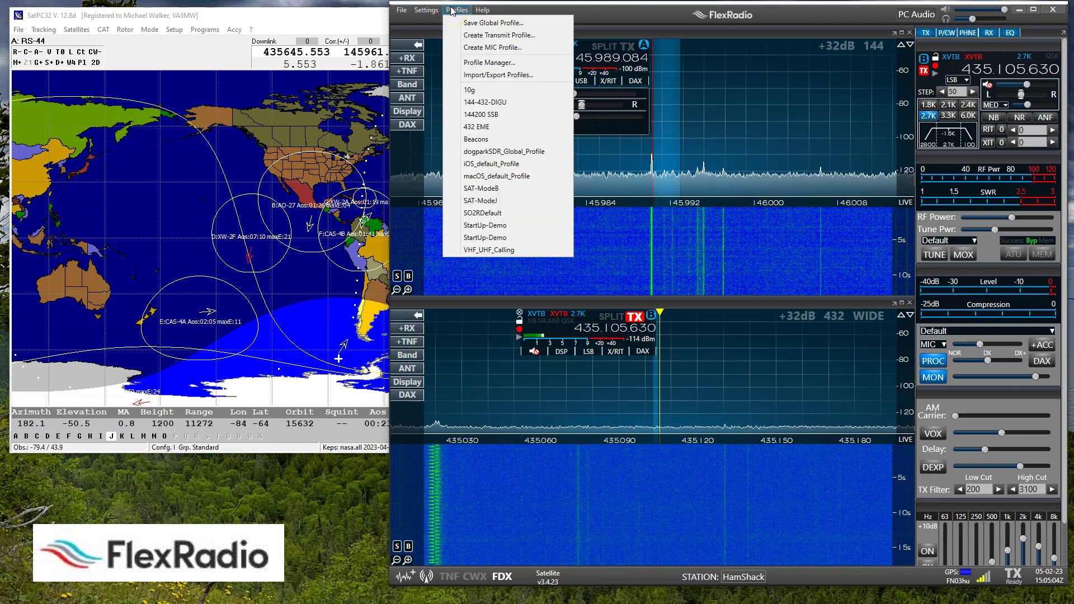
{"action": "left_click", "coordinate": [523, 128]}
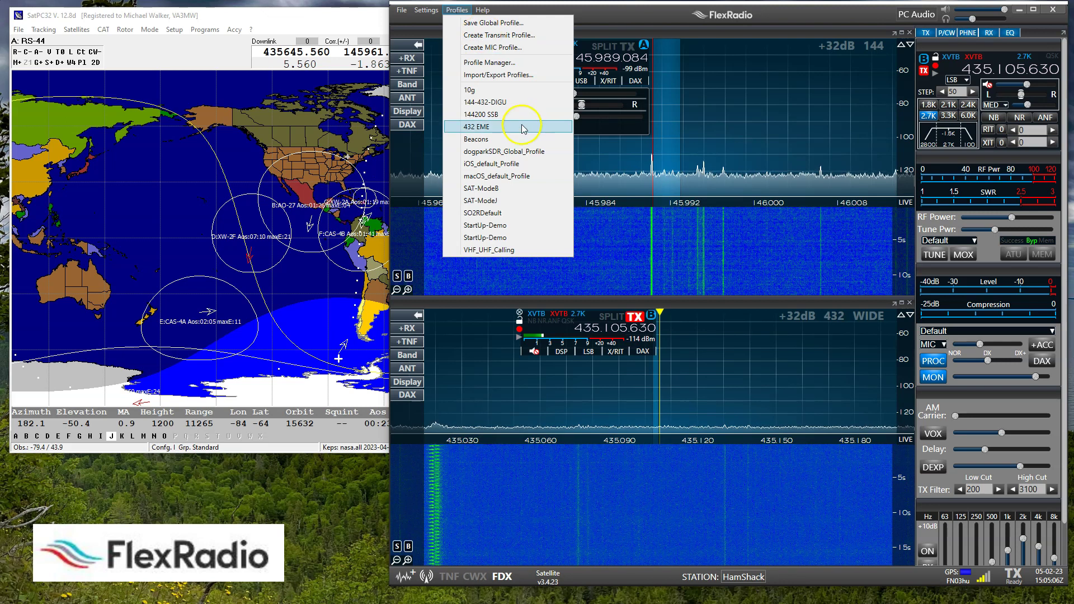
{"action": "left_click", "coordinate": [493, 200]}
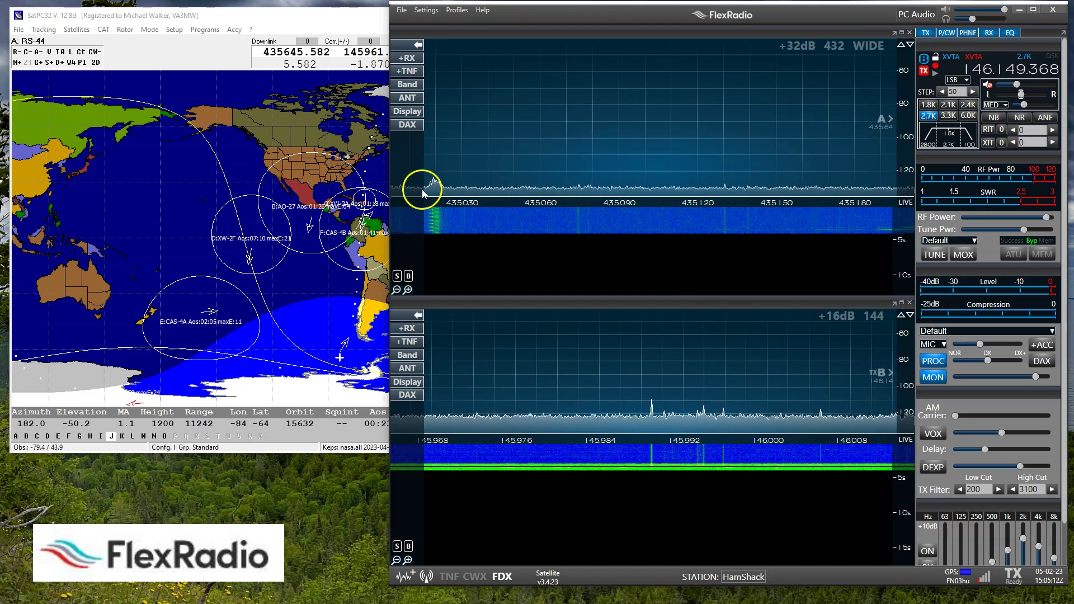
Step: Bring off-screen slices A and B back into view in their panadapters and show slice A's audio settings
{"action": "left_click", "coordinate": [883, 126]}
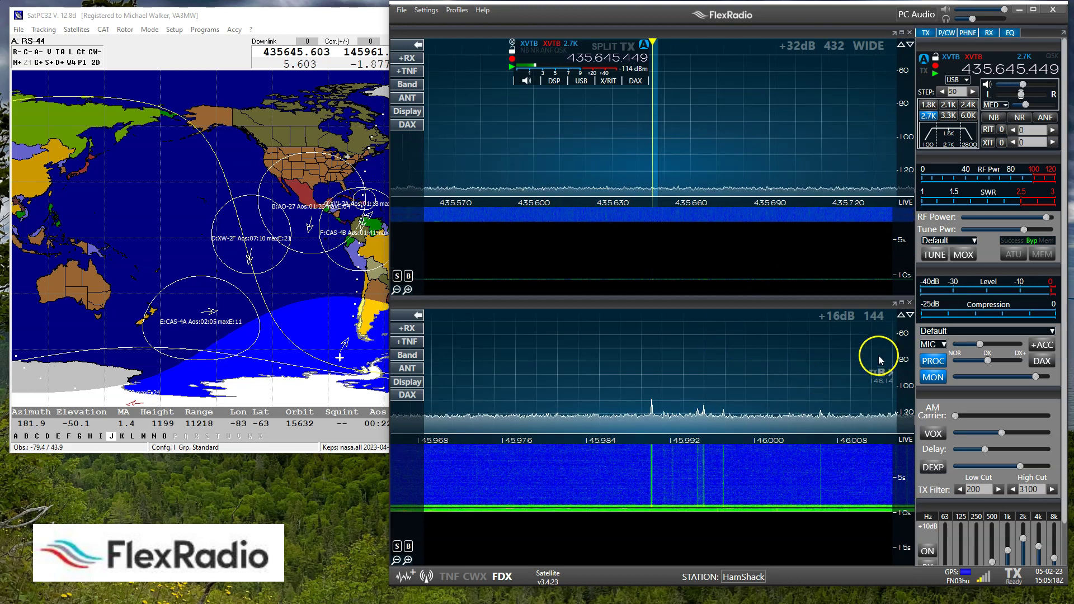
{"action": "left_click", "coordinate": [885, 373]}
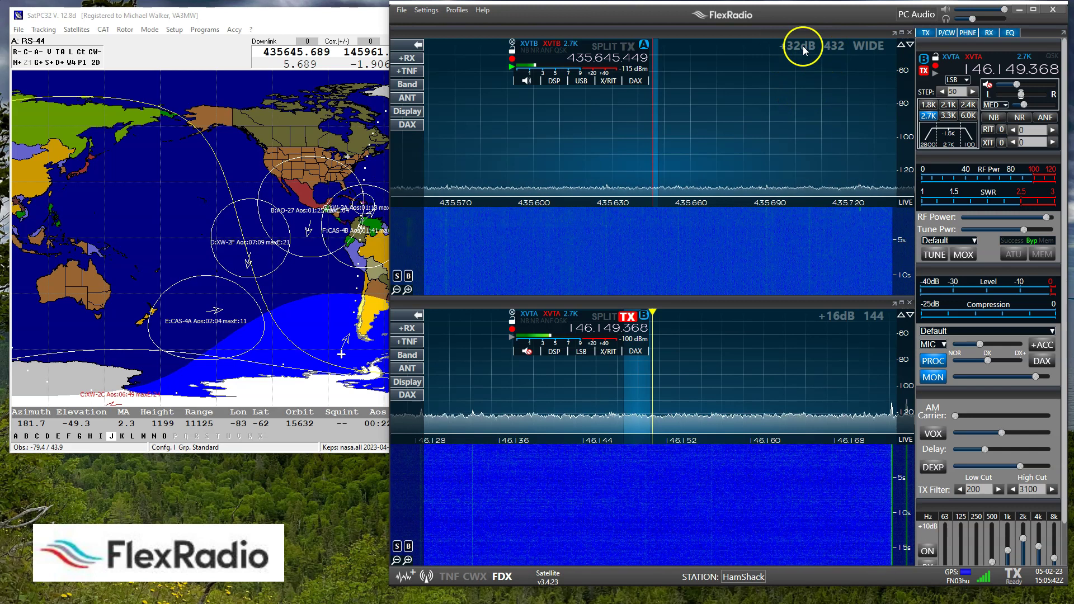
{"action": "left_click", "coordinate": [526, 80]}
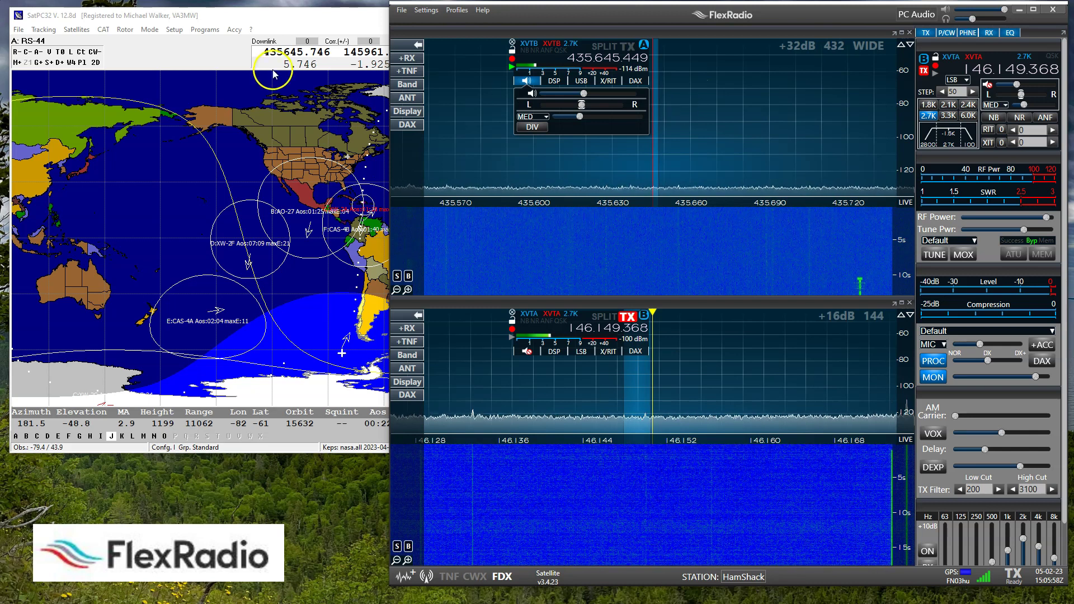
Step: Bring the SatPC32 window to the front and place the SmartSDR CAT window beside it
{"action": "left_click", "coordinate": [286, 21]}
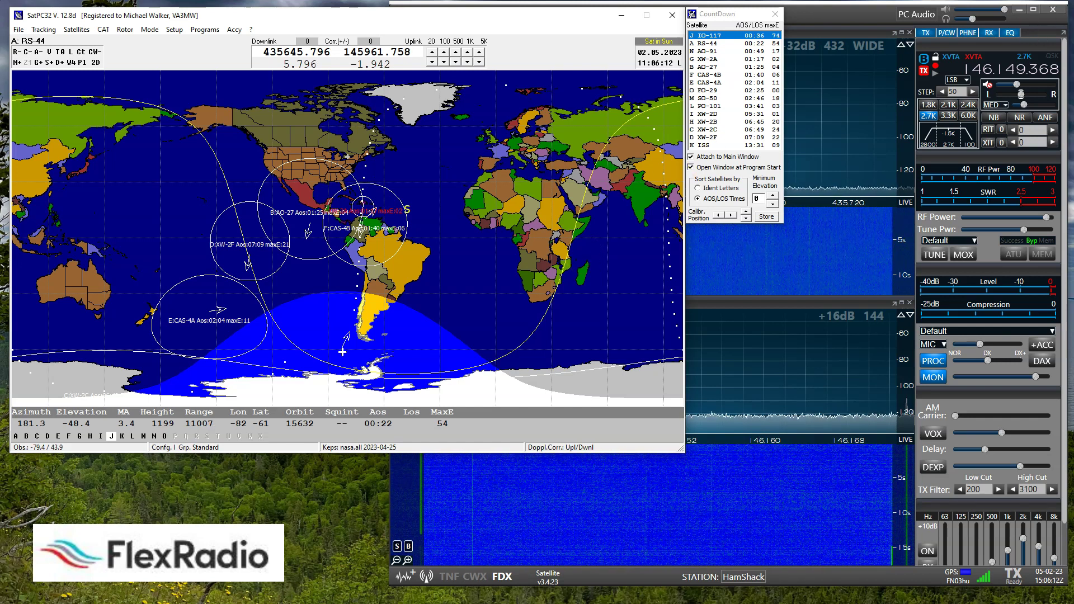
{"action": "left_click", "coordinate": [1045, 23]}
{"action": "left_click_drag", "start_coordinate": [1030, 33], "coordinate": [815, 14]}
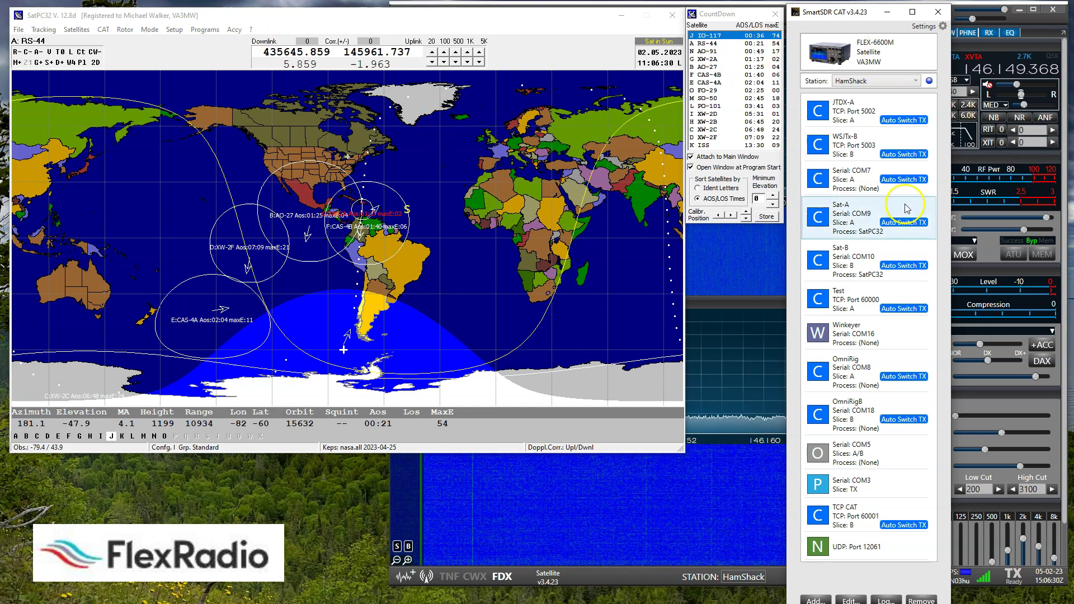
Step: Inspect the COM port, slice and auto switch TX settings of the Sat-A and Sat-B CAT ports, cancelling both edits
{"action": "left_click", "coordinate": [859, 223]}
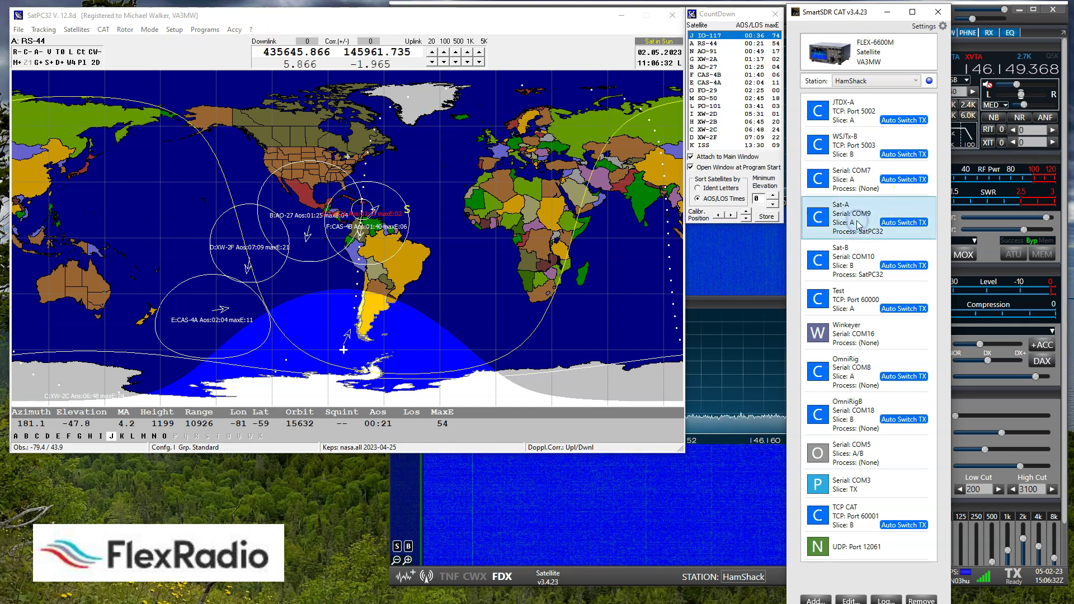
{"action": "double_click", "coordinate": [859, 223]}
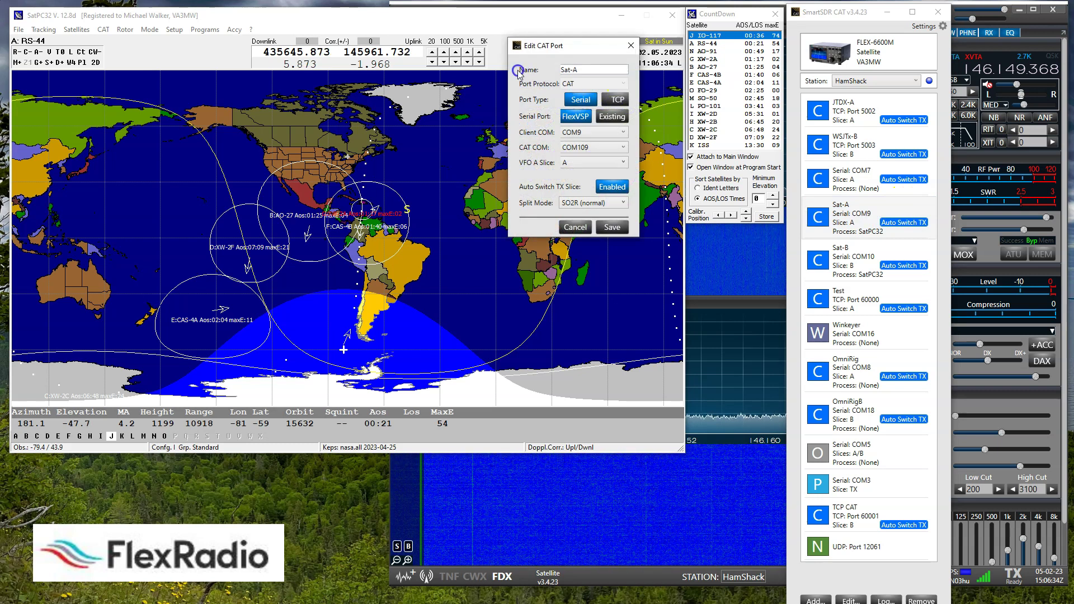
{"action": "left_click", "coordinate": [580, 70]}
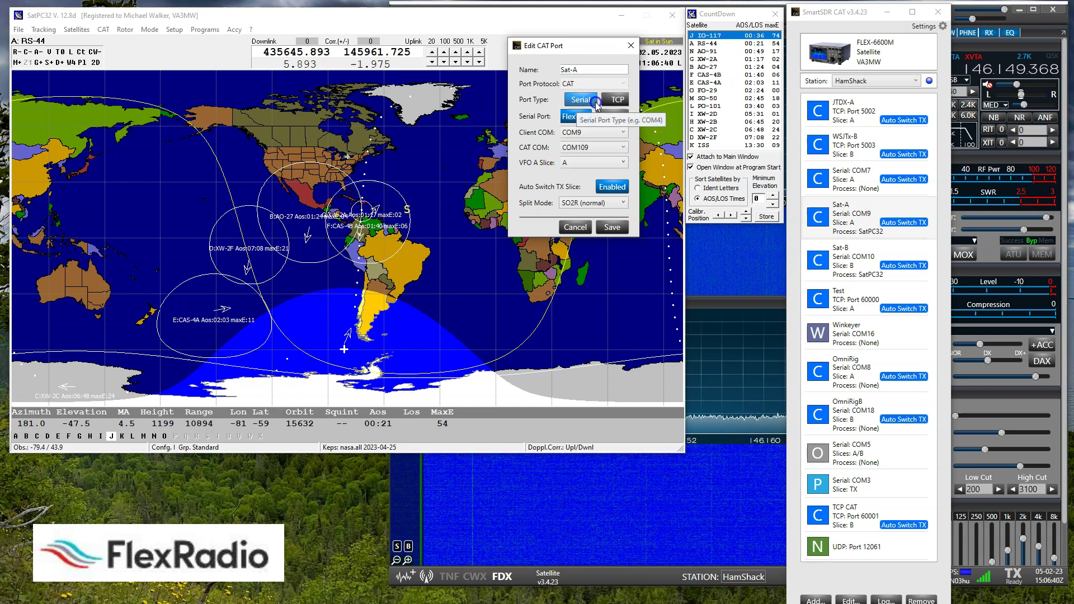
{"action": "left_click", "coordinate": [571, 140]}
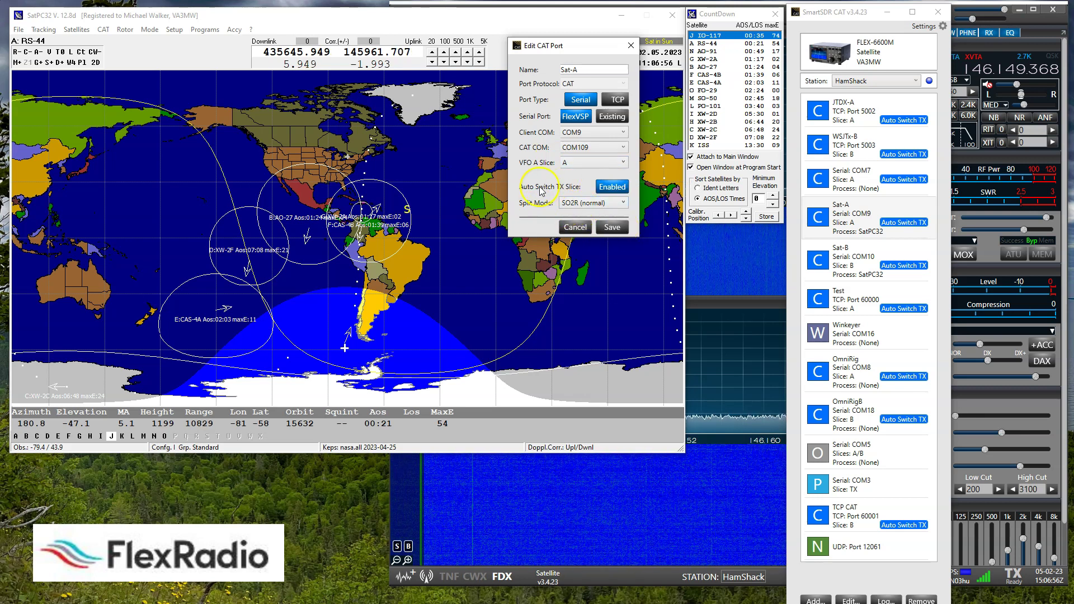
{"action": "left_click", "coordinate": [588, 224]}
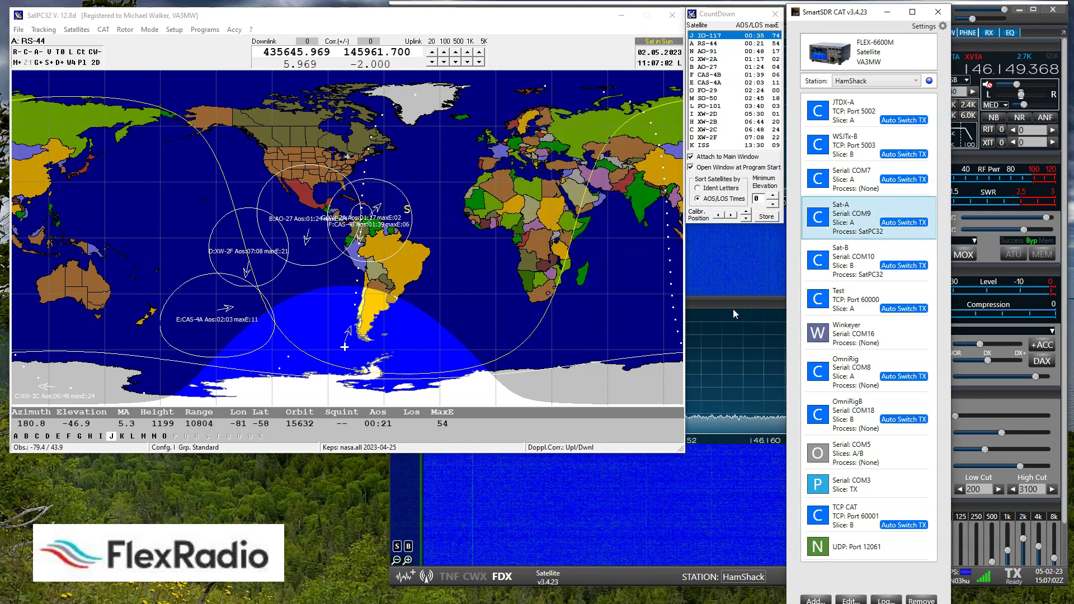
{"action": "left_click", "coordinate": [850, 266]}
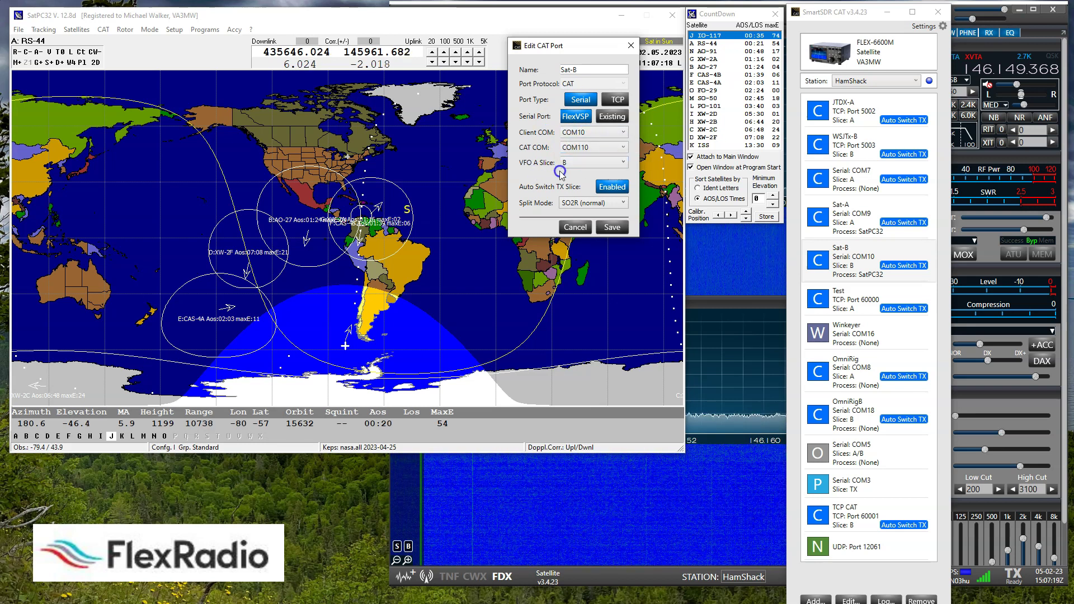
{"action": "left_click", "coordinate": [576, 228]}
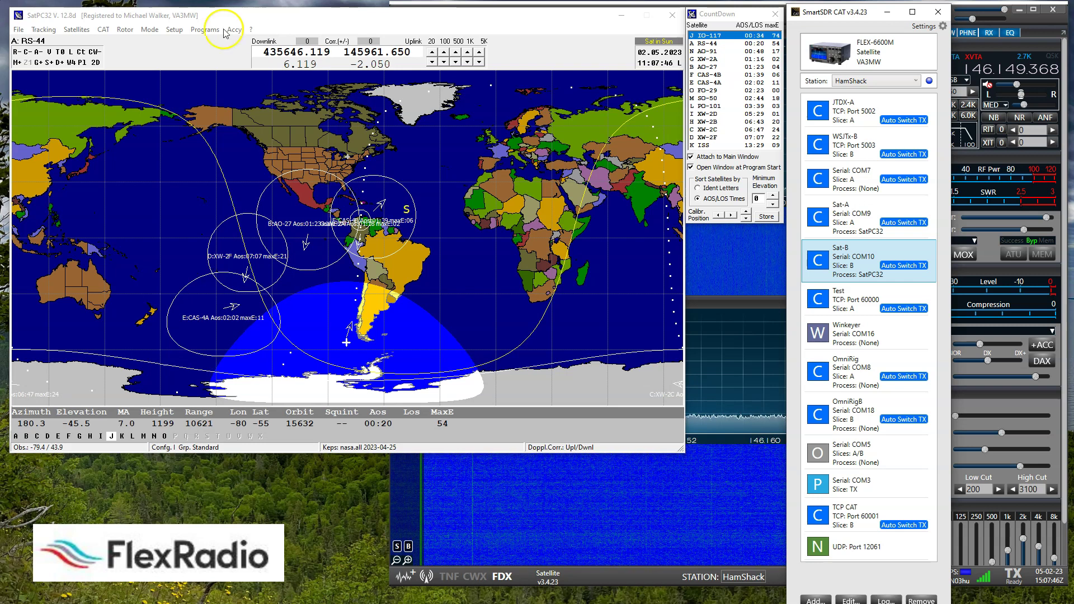
Step: Review the Radio 1 and Radio 2 models and COM ports in SatPC32's Radio Setup, closing it without changes
{"action": "left_click", "coordinate": [171, 32]}
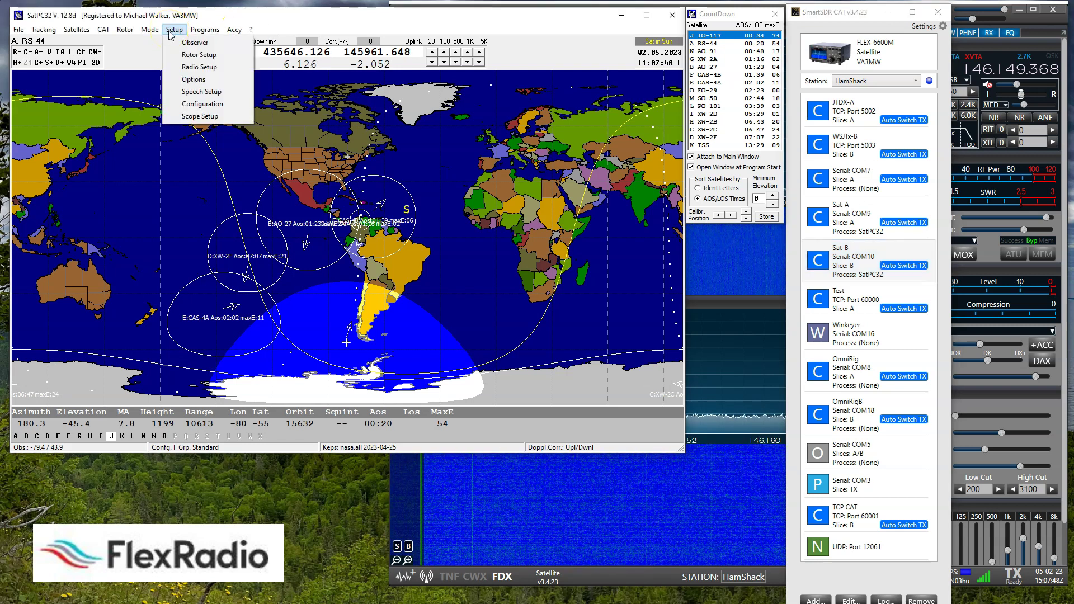
{"action": "left_click", "coordinate": [195, 67]}
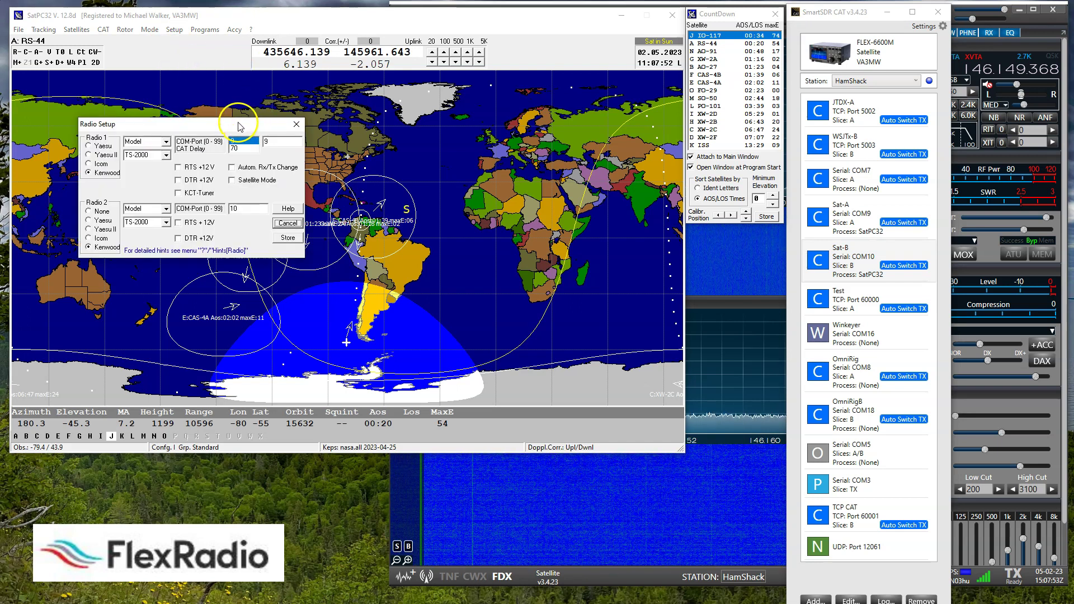
{"action": "left_click_drag", "start_coordinate": [239, 125], "coordinate": [567, 37]}
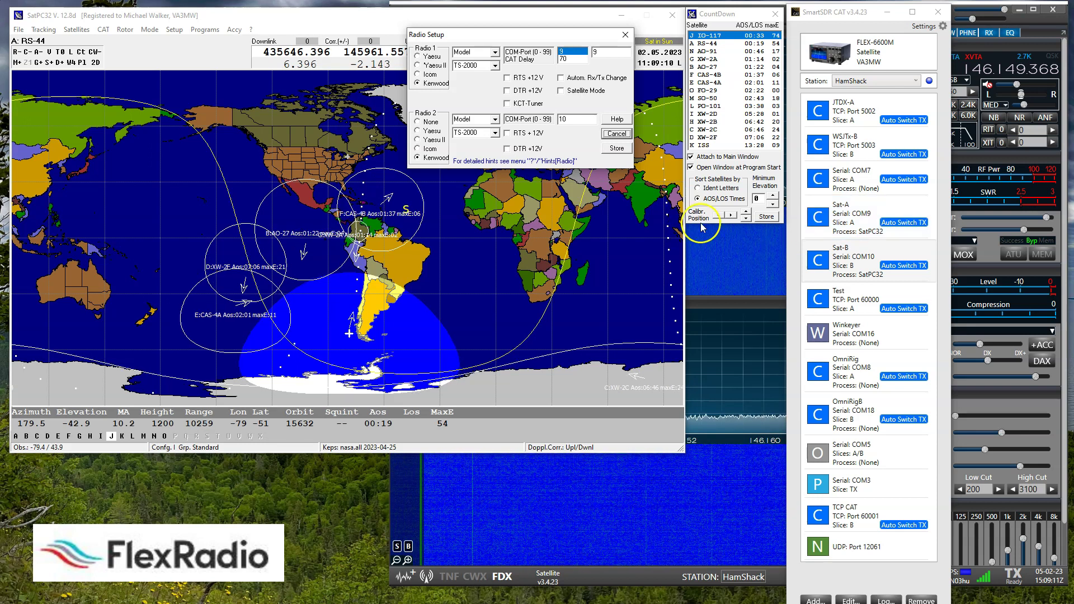
{"action": "left_click", "coordinate": [625, 34]}
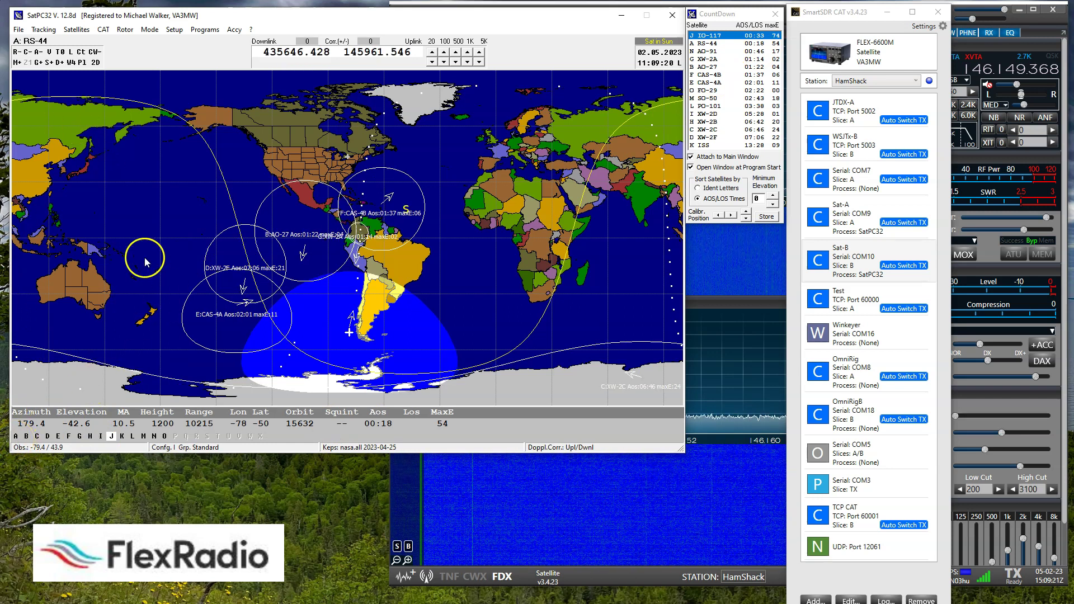
Step: Turn on rotor control and CAT control in SatPC32
{"action": "left_click", "coordinate": [16, 52]}
{"action": "left_click", "coordinate": [26, 52]}
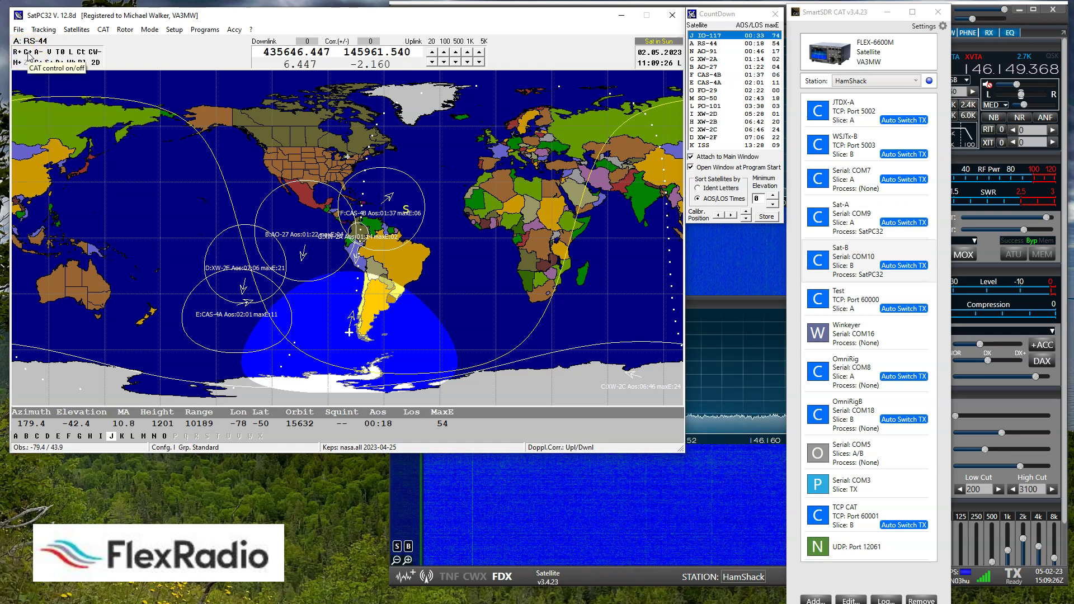
{"action": "left_click", "coordinate": [44, 64]}
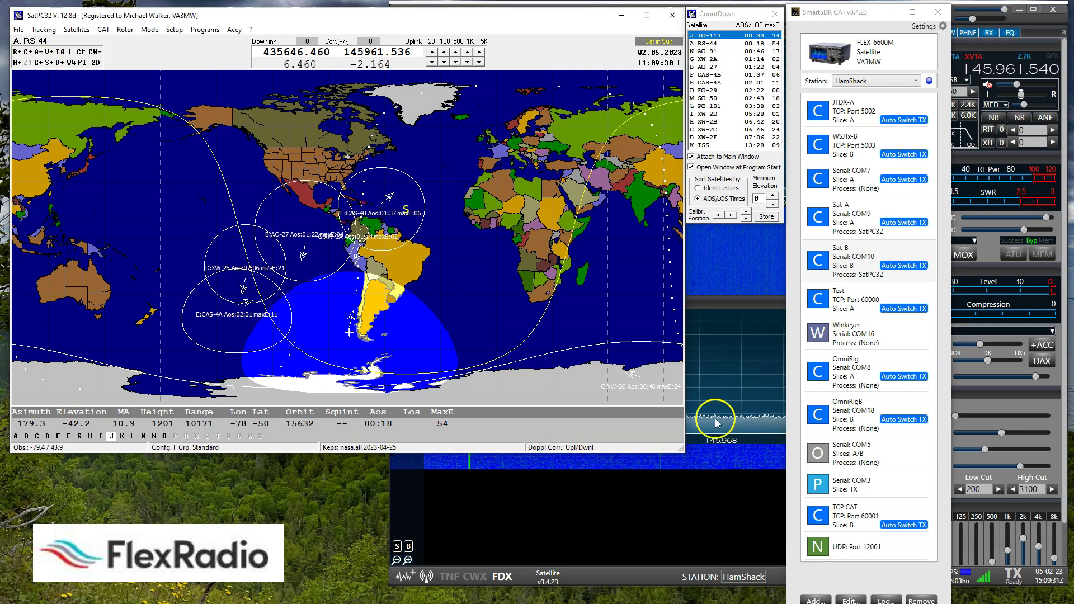
Step: Bring the SmartSDR window to the front and narrow it so more of the SatPC32 map stays visible beside it
{"action": "left_click", "coordinate": [715, 294]}
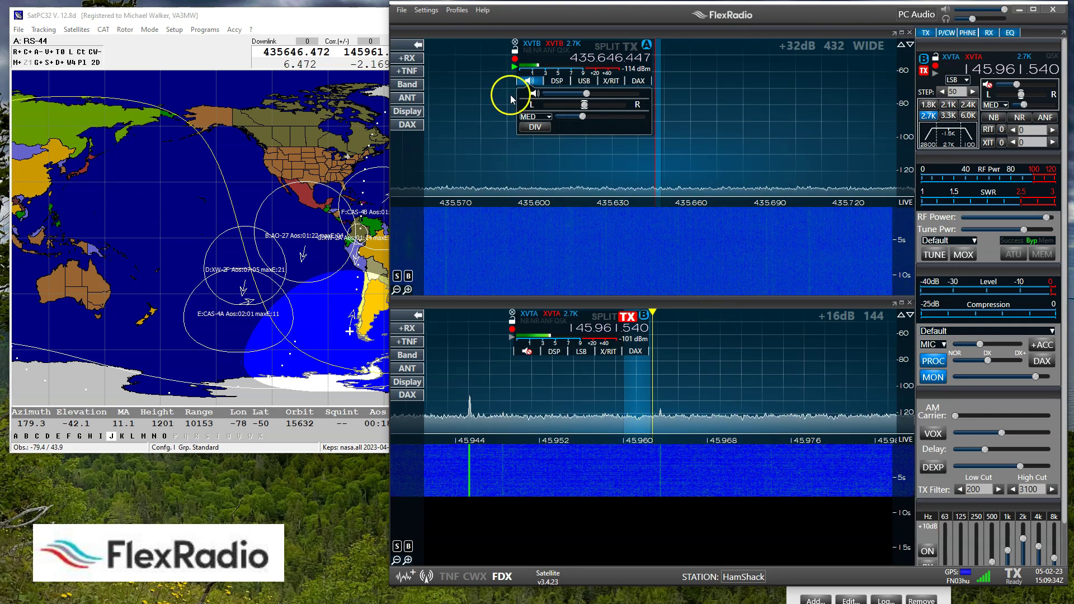
{"action": "left_click_drag", "start_coordinate": [391, 144], "coordinate": [459, 143]}
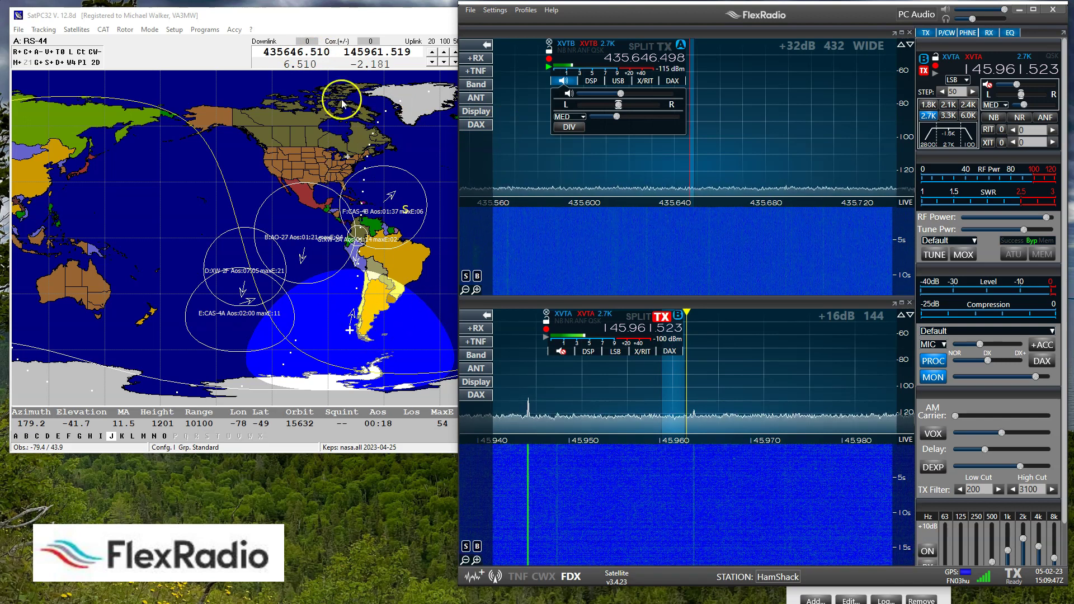
{"action": "left_click", "coordinate": [368, 25]}
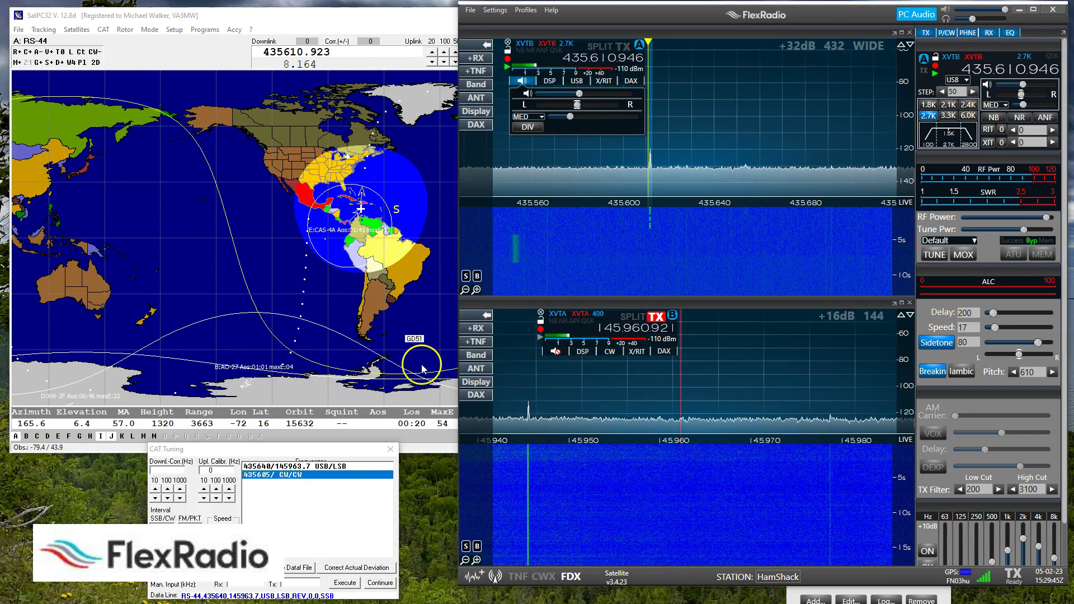
Step: Raise slice A's audio volume
{"action": "mouse_move", "coordinate": [578, 94]}
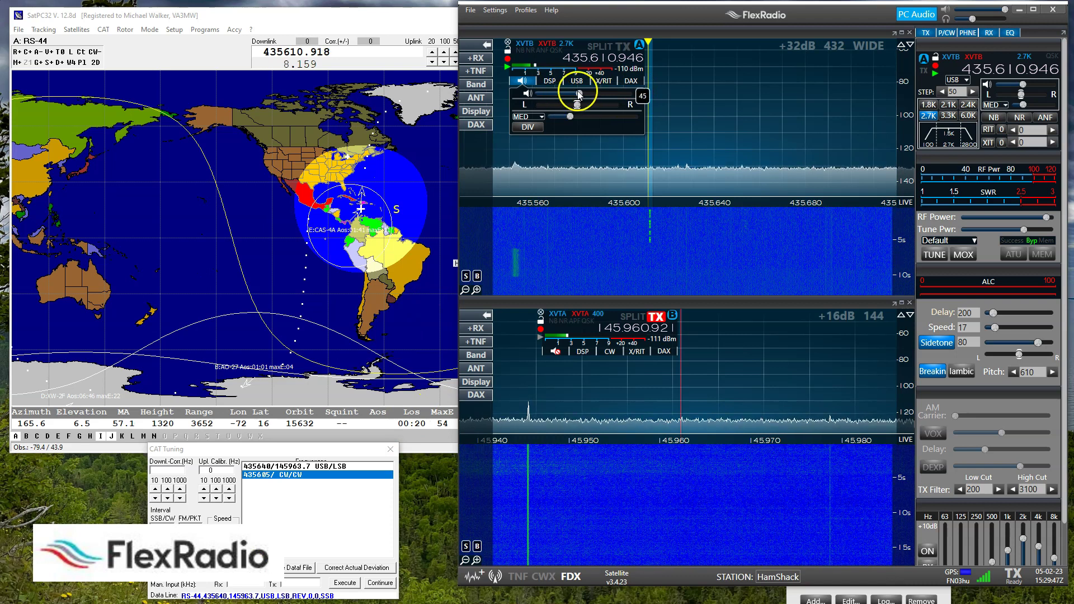
{"action": "left_click_drag", "start_coordinate": [579, 94], "coordinate": [596, 96]}
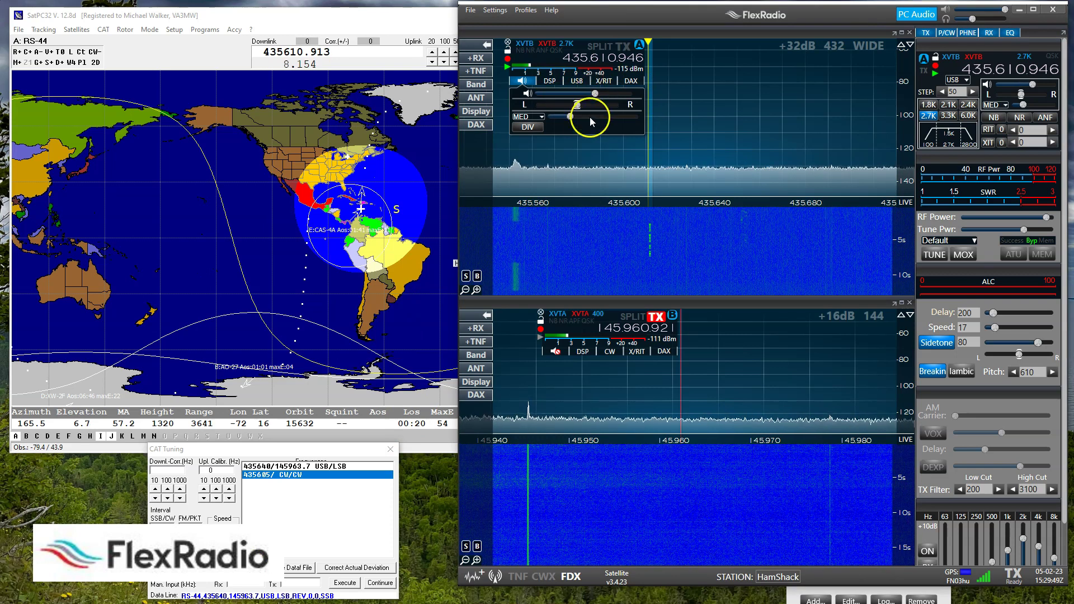
{"action": "mouse_move", "coordinate": [571, 119]}
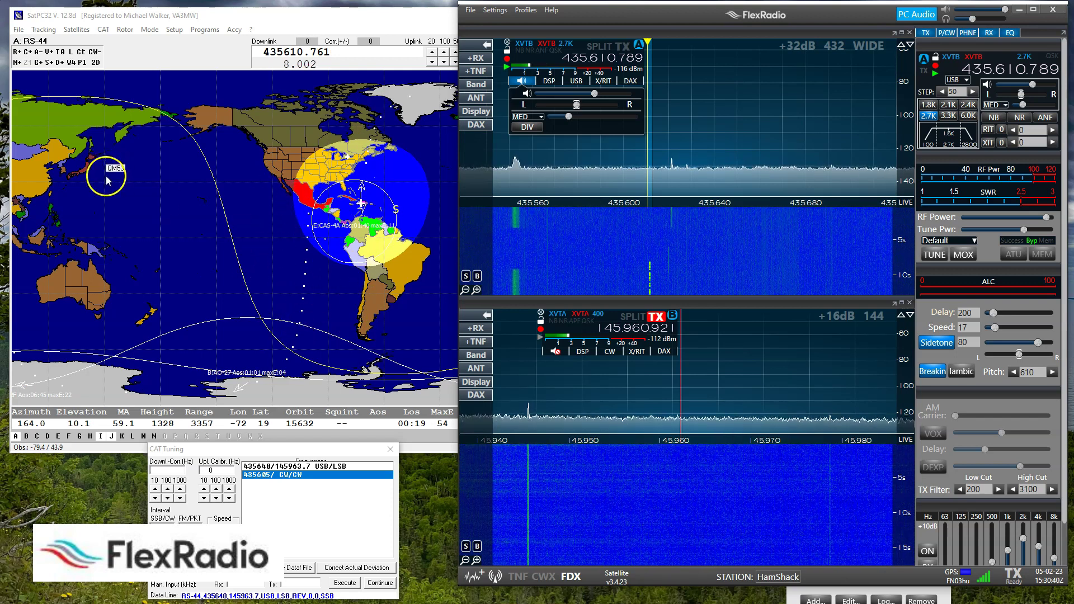
Step: Select the RS-44 transponder entry 435640/145963.7 USB/LSB in CAT Tuning and return to the SmartSDR window
{"action": "left_click", "coordinate": [104, 30]}
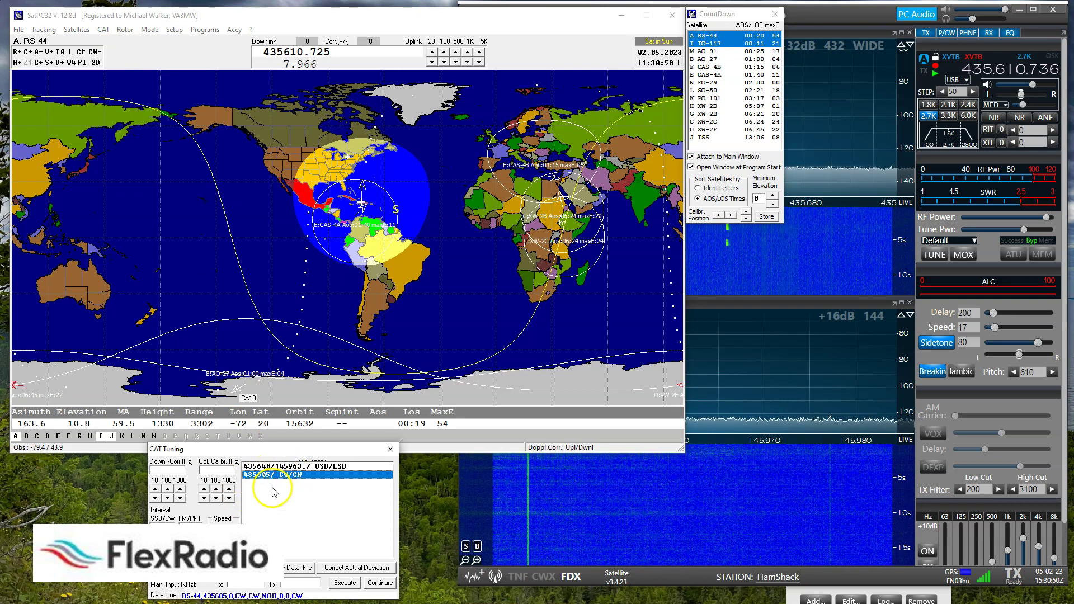
{"action": "left_click", "coordinate": [286, 467]}
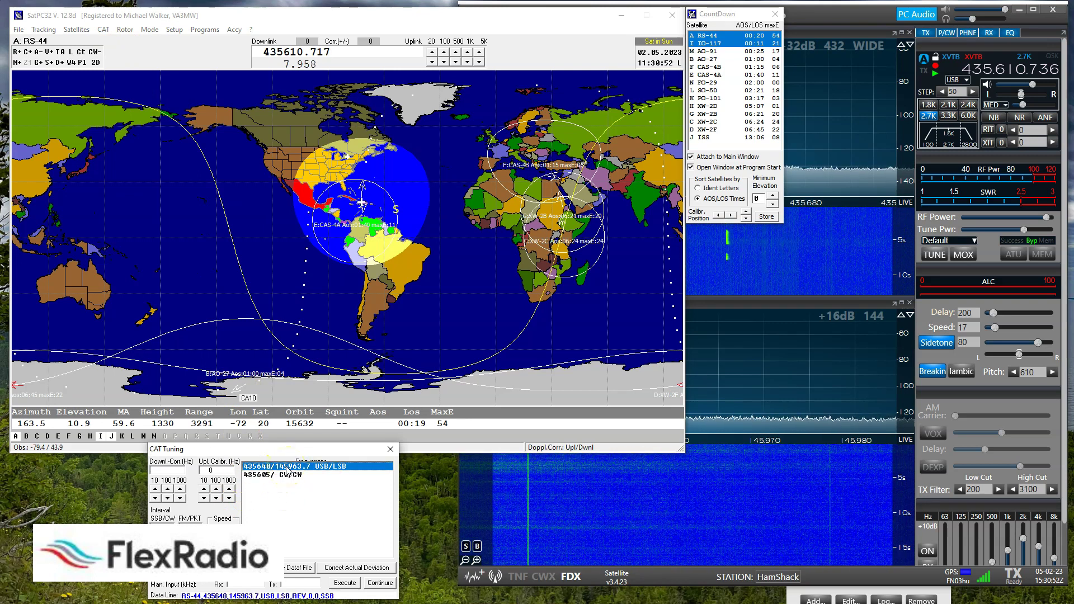
{"action": "left_click", "coordinate": [491, 476]}
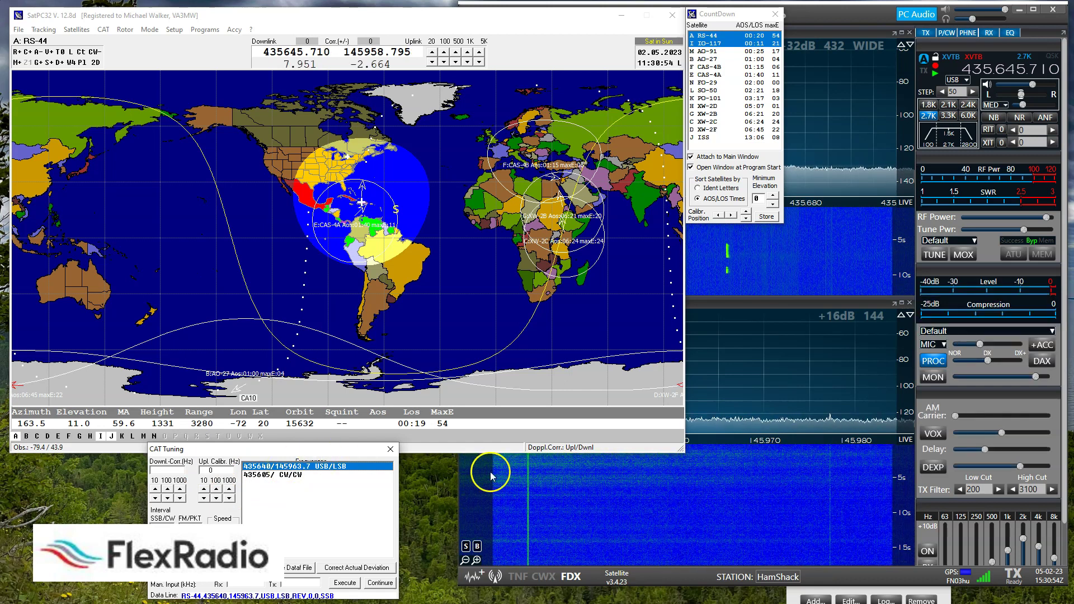
{"action": "left_click", "coordinate": [654, 573]}
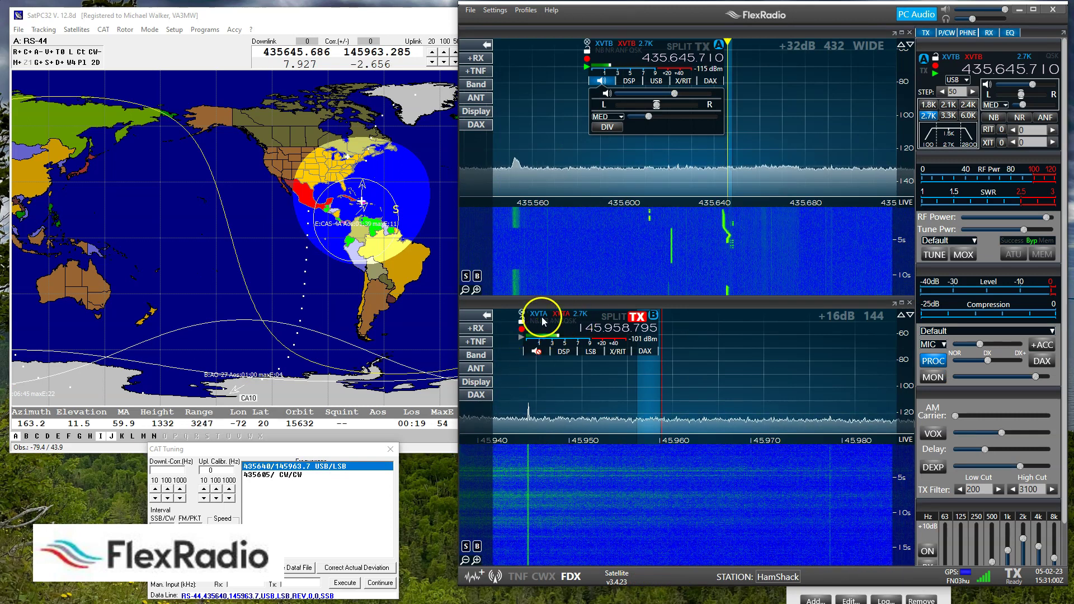
Step: Tune slice A to a clear spot at about 435.6395 MHz in its panadapter
{"action": "left_click", "coordinate": [478, 291]}
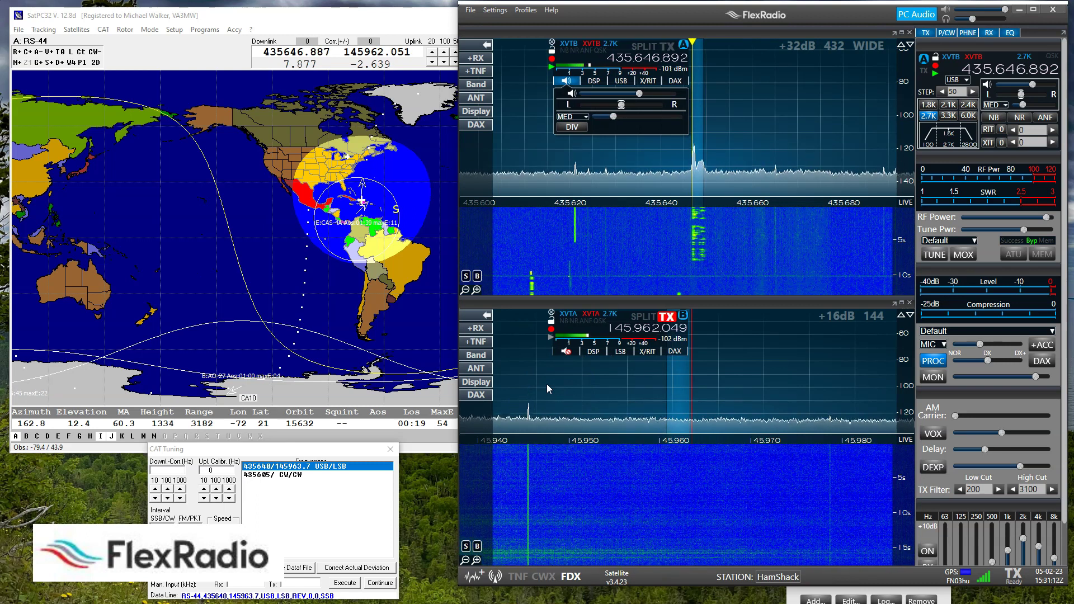
{"action": "left_click", "coordinate": [531, 374]}
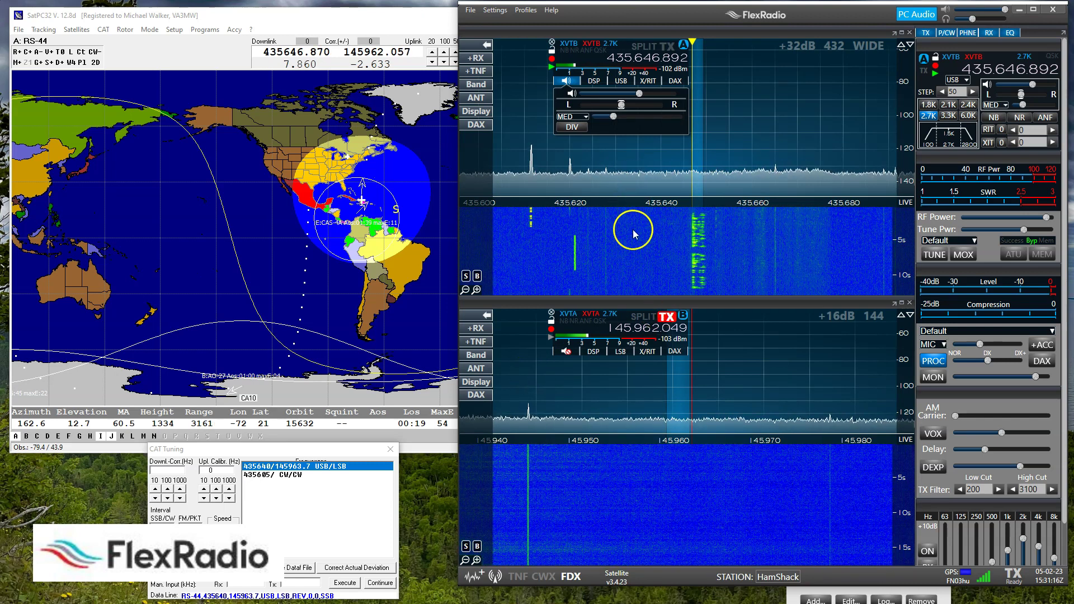
{"action": "left_click", "coordinate": [661, 165]}
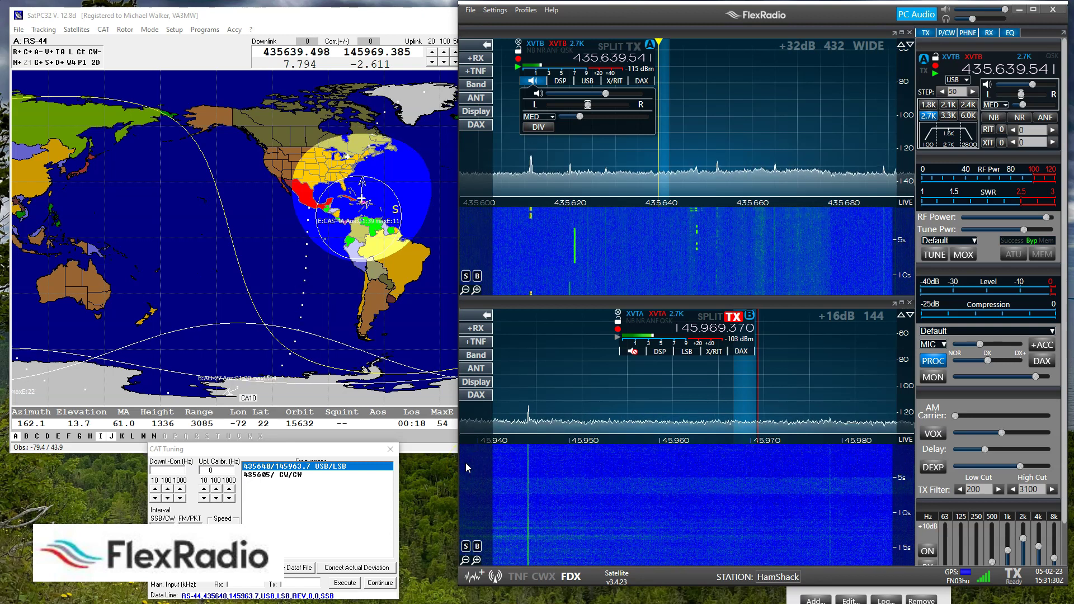
Step: Lower the tune power after a brief test transmission and start the tune carrier on the uplink slice
{"action": "left_click", "coordinate": [935, 256]}
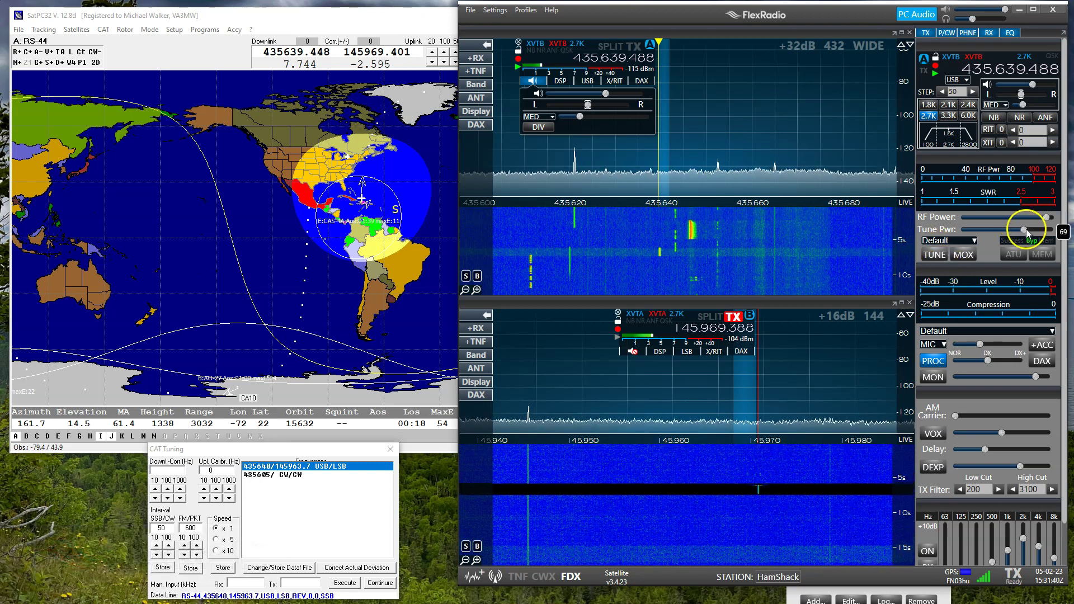
{"action": "left_click_drag", "start_coordinate": [1027, 231], "coordinate": [999, 240]}
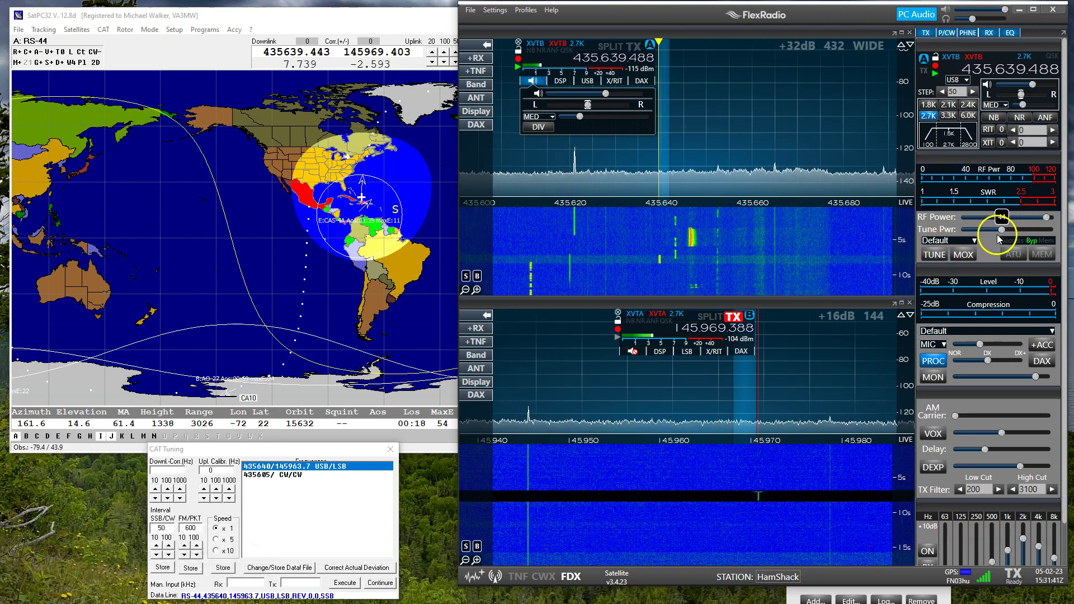
{"action": "left_click", "coordinate": [936, 255]}
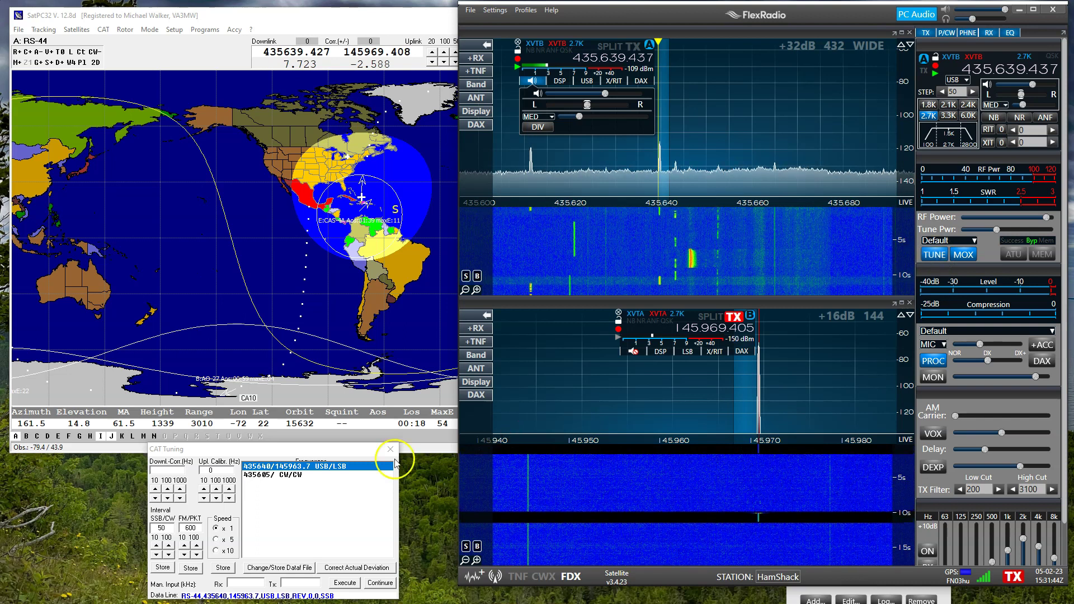
Step: Set SatPC32's uplink calibration to 200 Hz and stop the tune carrier in SmartSDR
{"action": "left_click", "coordinate": [216, 498]}
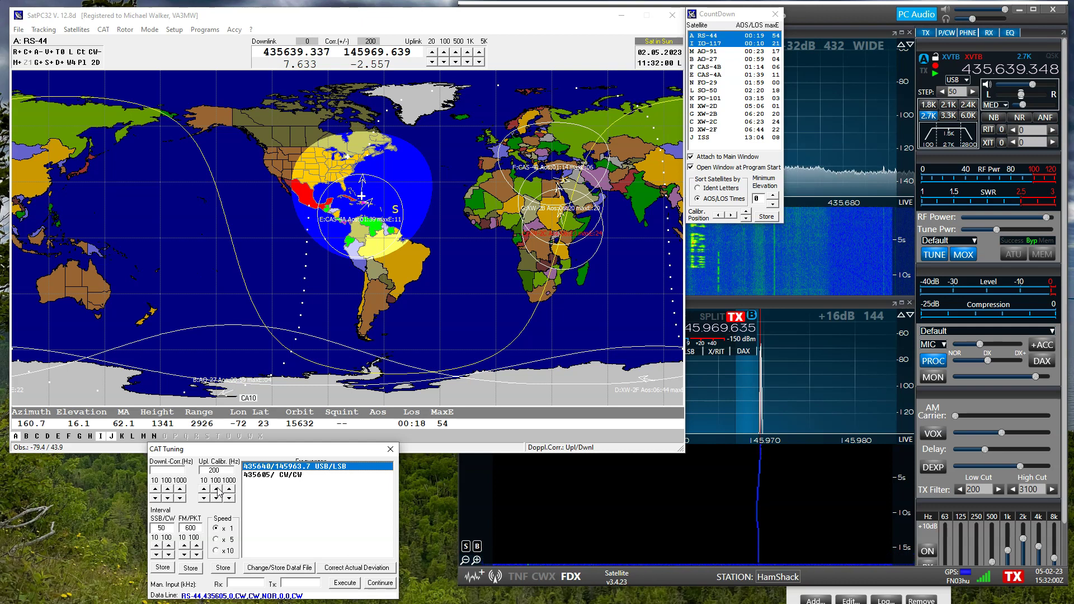
{"action": "left_click", "coordinate": [693, 575]}
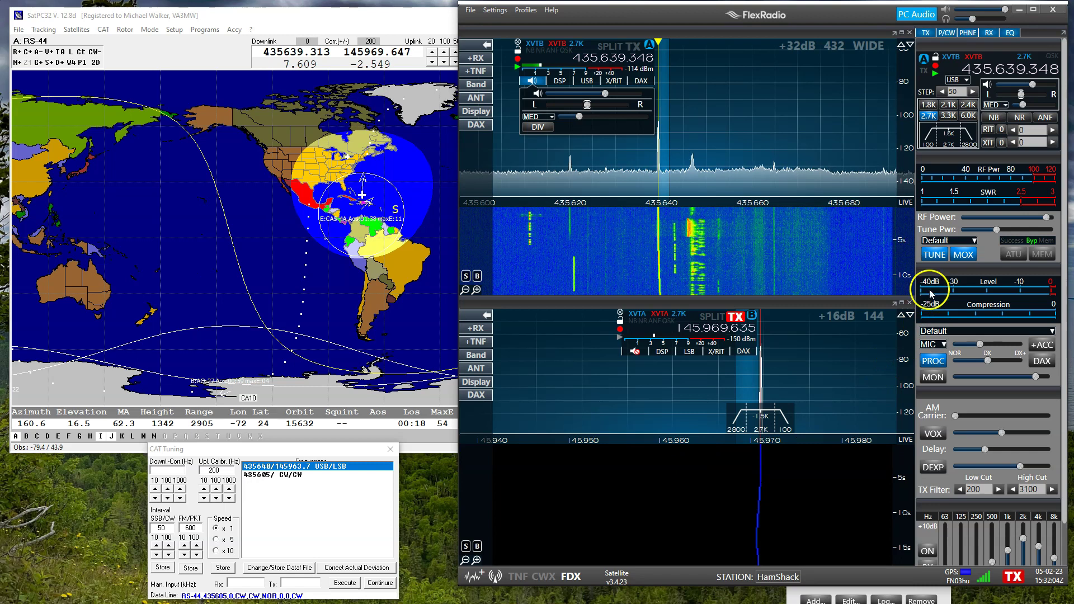
{"action": "left_click", "coordinate": [942, 255]}
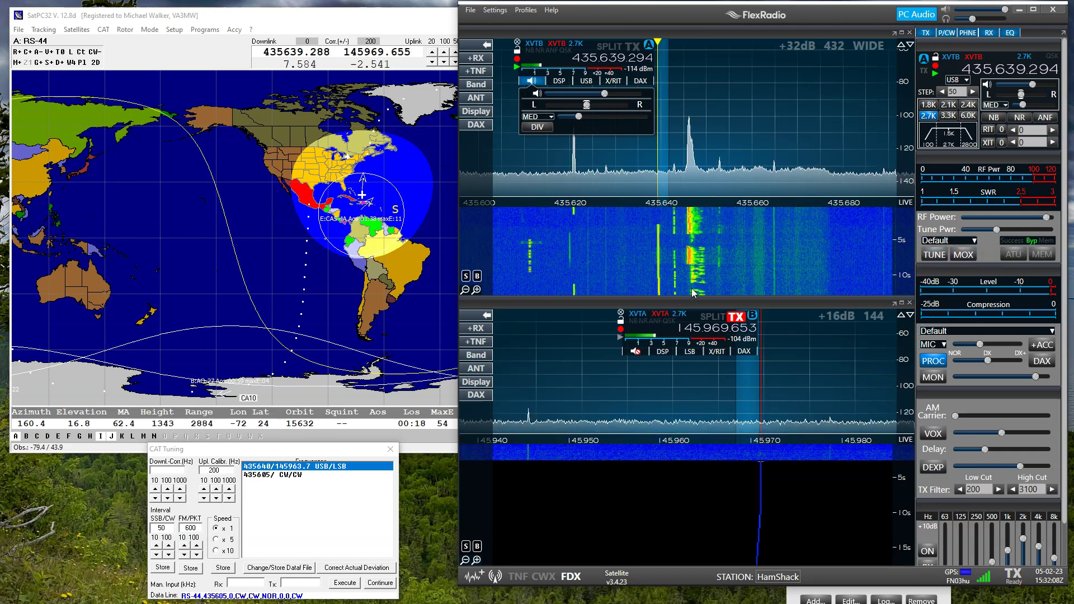
Step: Tune slice A onto the voice signal at about 435.645 MHz
{"action": "left_click_drag", "start_coordinate": [742, 246], "coordinate": [724, 232]}
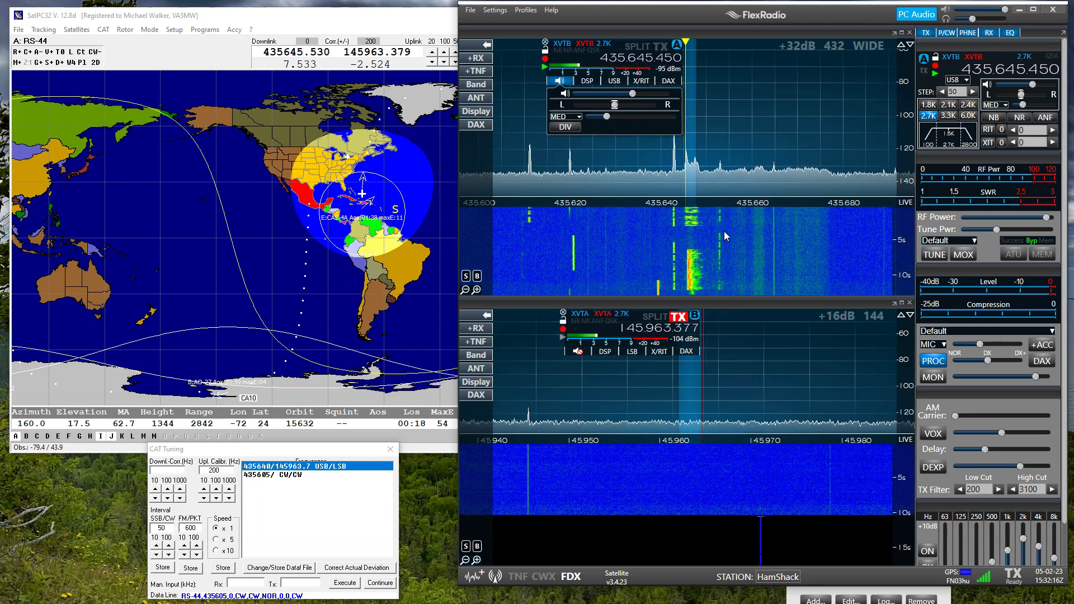
{"action": "scroll", "coordinate": [724, 230], "scroll_direction": "down", "scroll_amount": 5}
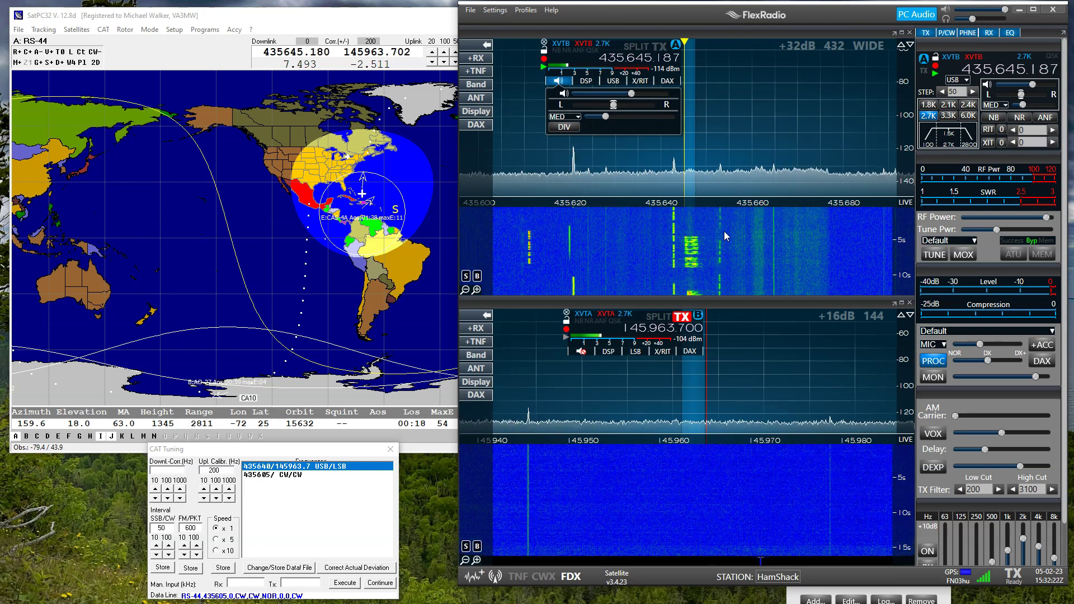
Step: Zoom in slice A's panadapter around the tuned signal and hide SmartSDR's side control panels
{"action": "left_click", "coordinate": [469, 282]}
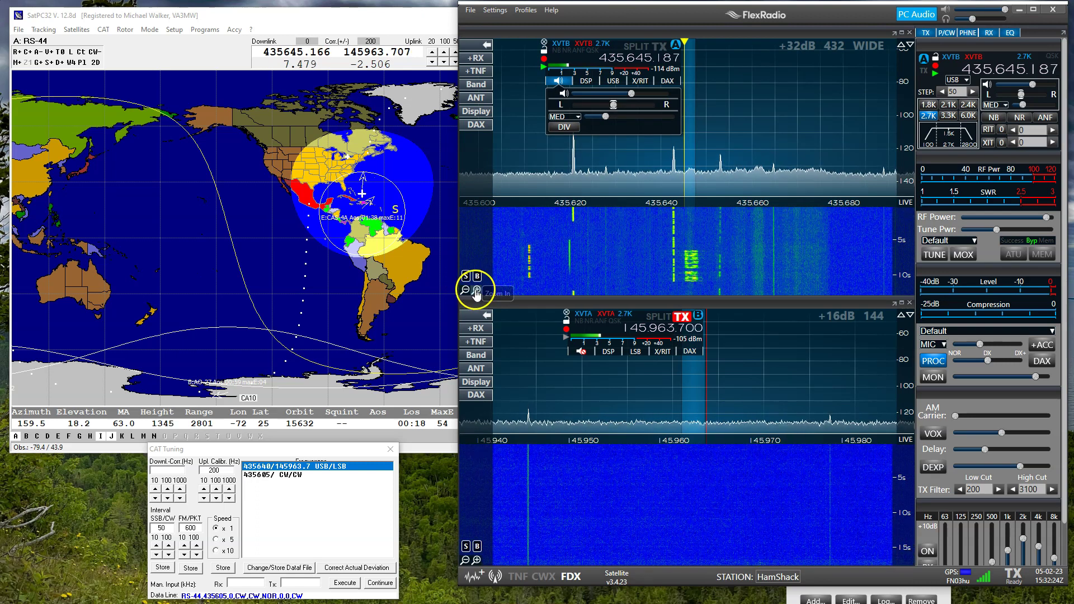
{"action": "left_click", "coordinate": [477, 290]}
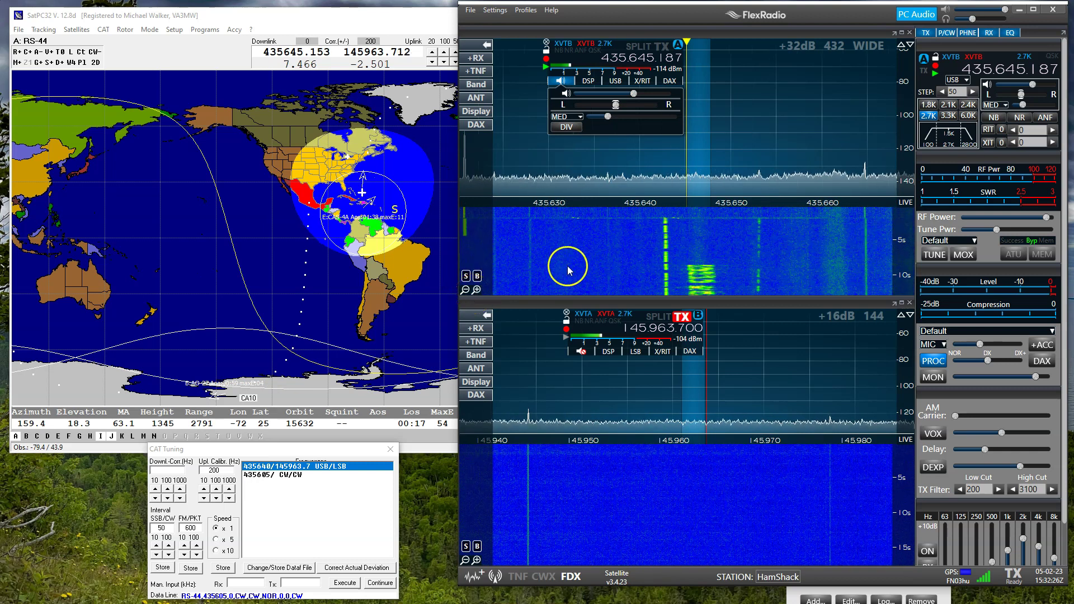
{"action": "left_click_drag", "start_coordinate": [593, 247], "coordinate": [572, 258]}
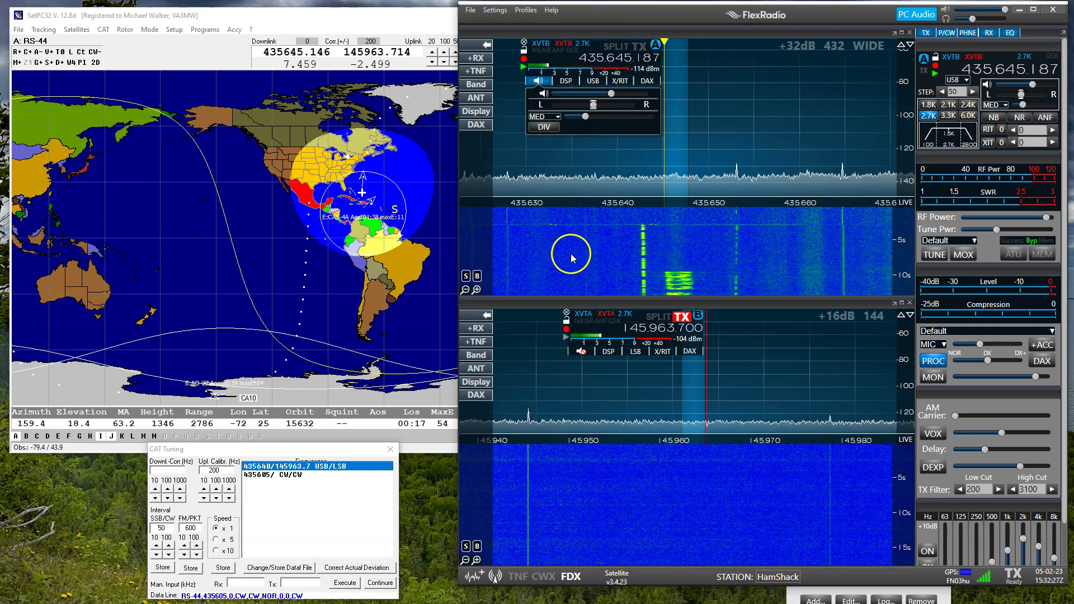
{"action": "left_click", "coordinate": [491, 578]}
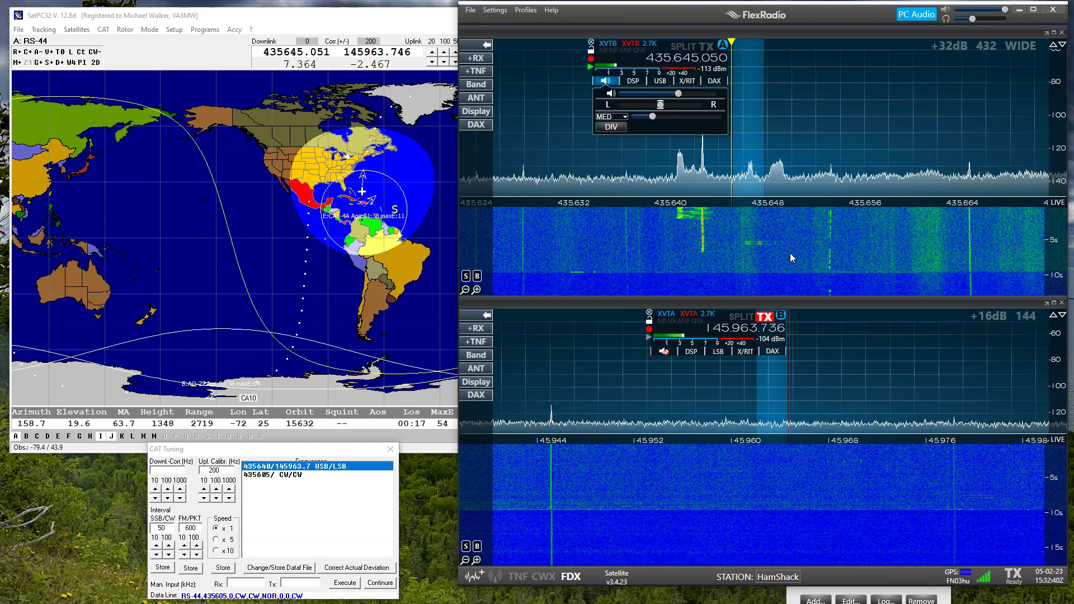
Step: Fine-tune slice A onto the neighbouring voice signal at about 435.646 MHz and examine it in the waterfall
{"action": "scroll", "coordinate": [792, 254], "scroll_direction": "up", "scroll_amount": 10}
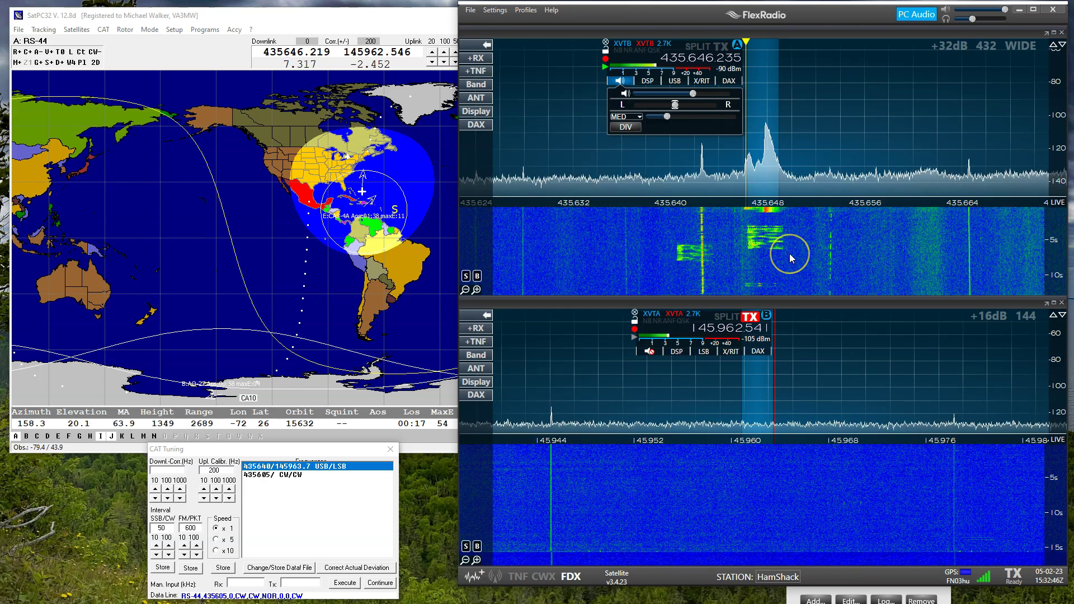
{"action": "scroll", "coordinate": [790, 254], "scroll_direction": "down", "scroll_amount": 5}
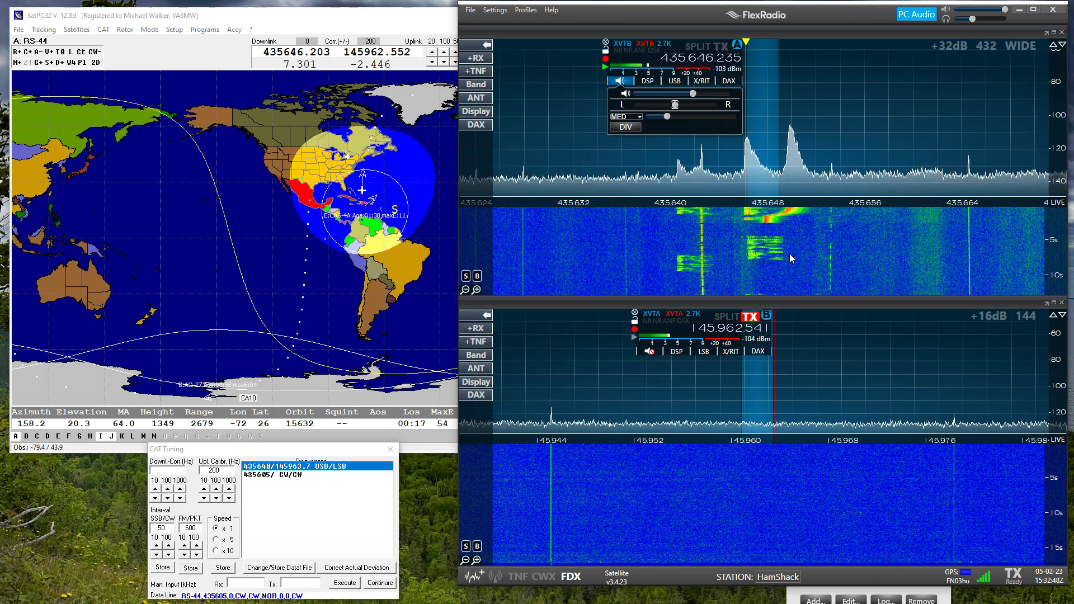
{"action": "left_click", "coordinate": [821, 232]}
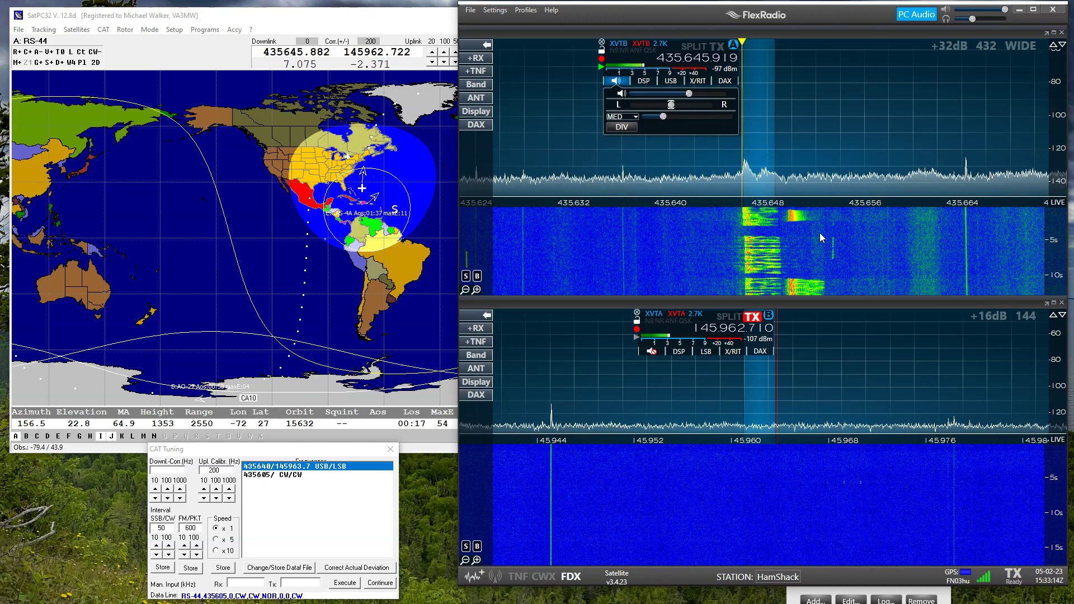
{"action": "left_click", "coordinate": [827, 192]}
{"action": "left_click", "coordinate": [830, 228]}
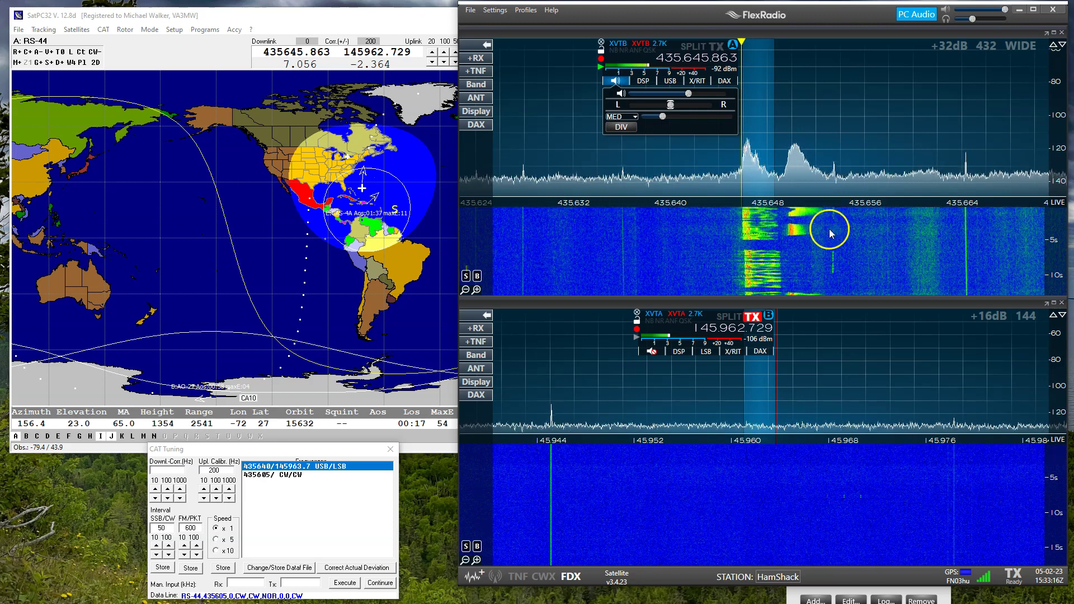
Step: Tune slice A onto the voice signal at about 435.651 MHz and examine the signals in its waterfall
{"action": "left_click", "coordinate": [841, 232]}
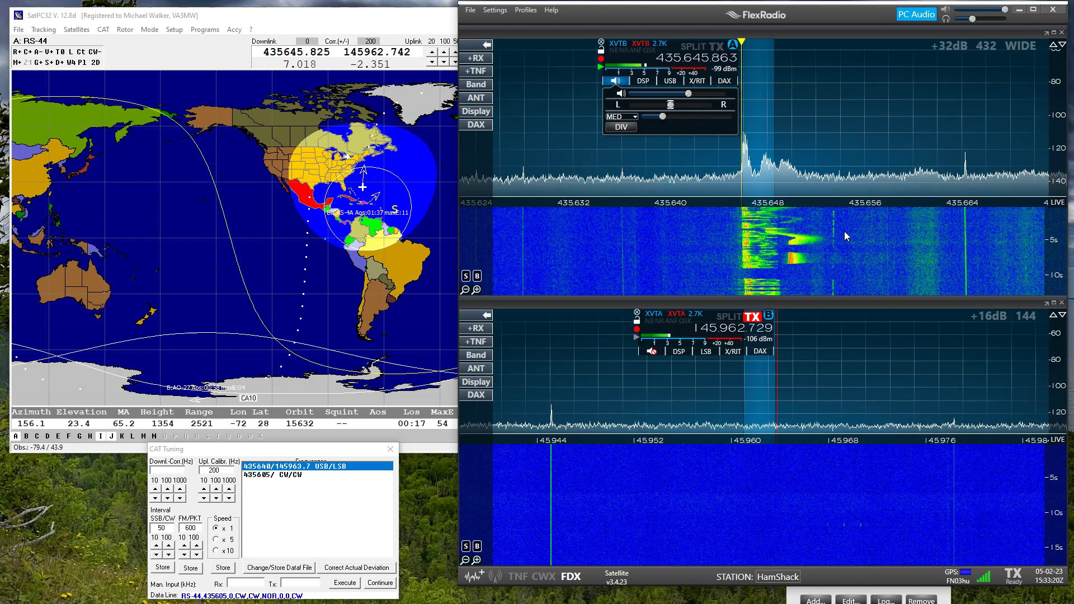
{"action": "left_click", "coordinate": [811, 228]}
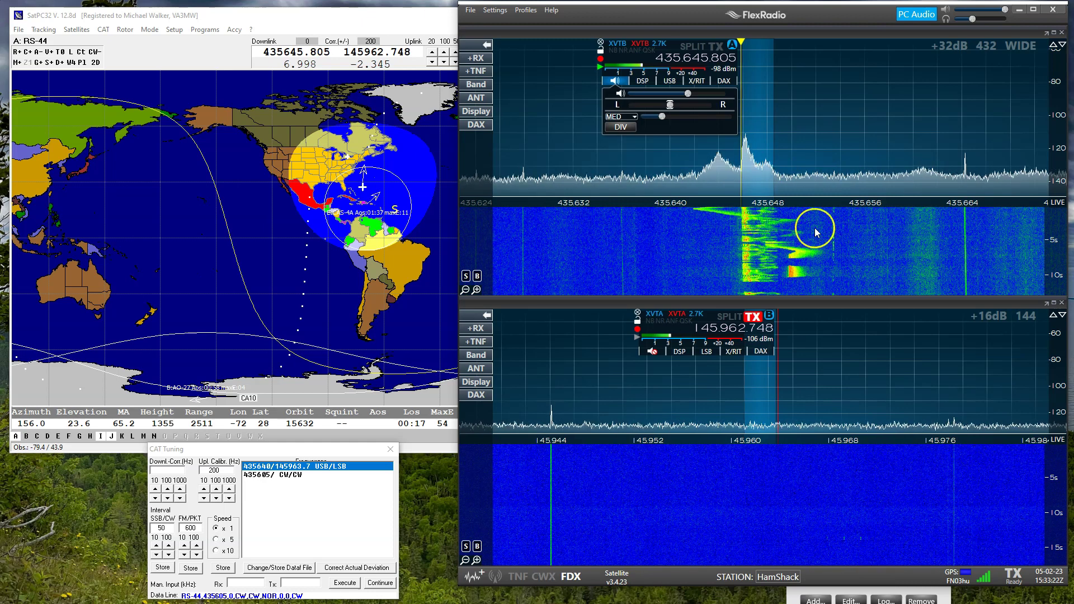
{"action": "left_click", "coordinate": [627, 213]}
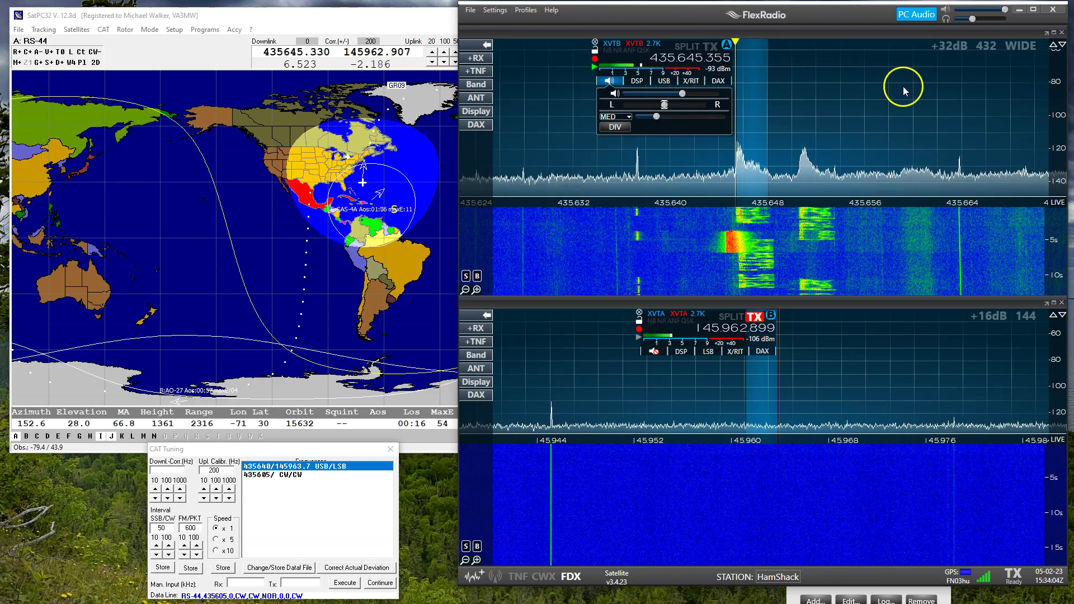
{"action": "left_click", "coordinate": [800, 218]}
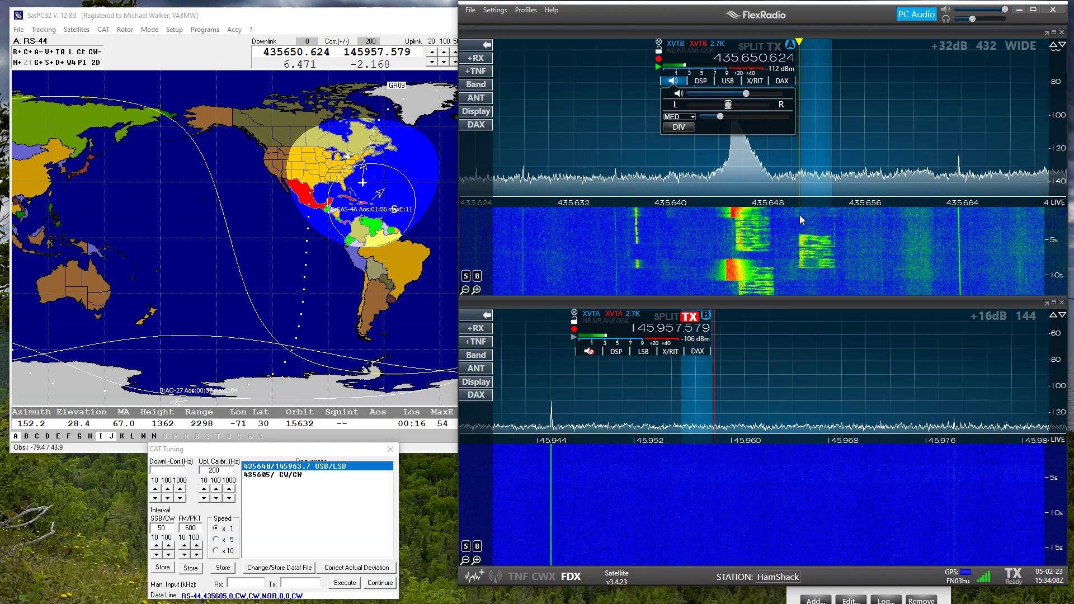
{"action": "left_click", "coordinate": [759, 263]}
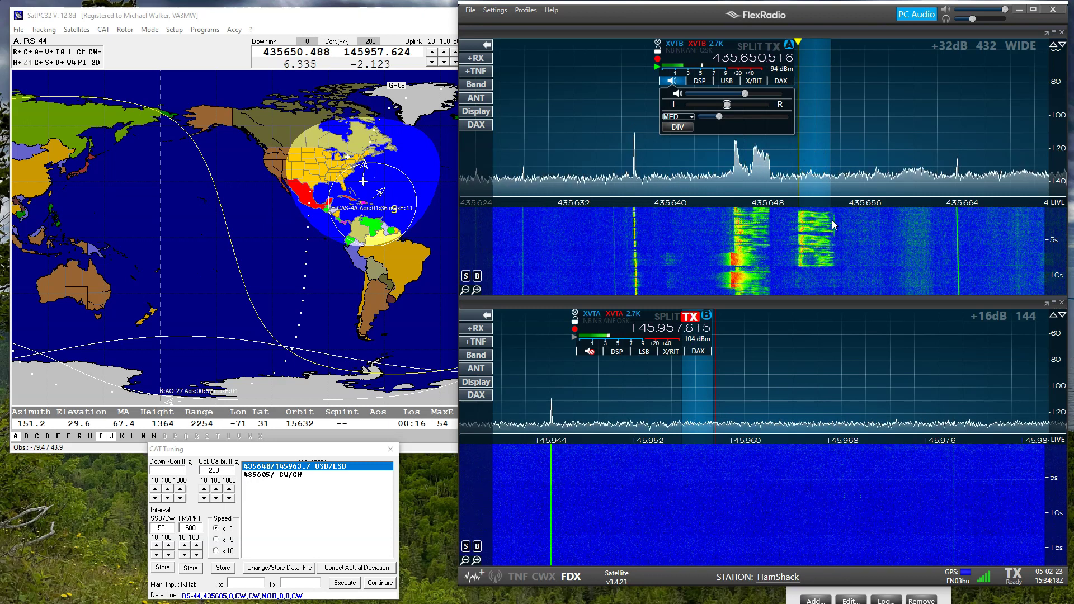
Step: Show SmartSDR's side control panels and set the transmit filter to a 250 Hz low cut and 3000 Hz high cut
{"action": "left_click", "coordinate": [480, 574]}
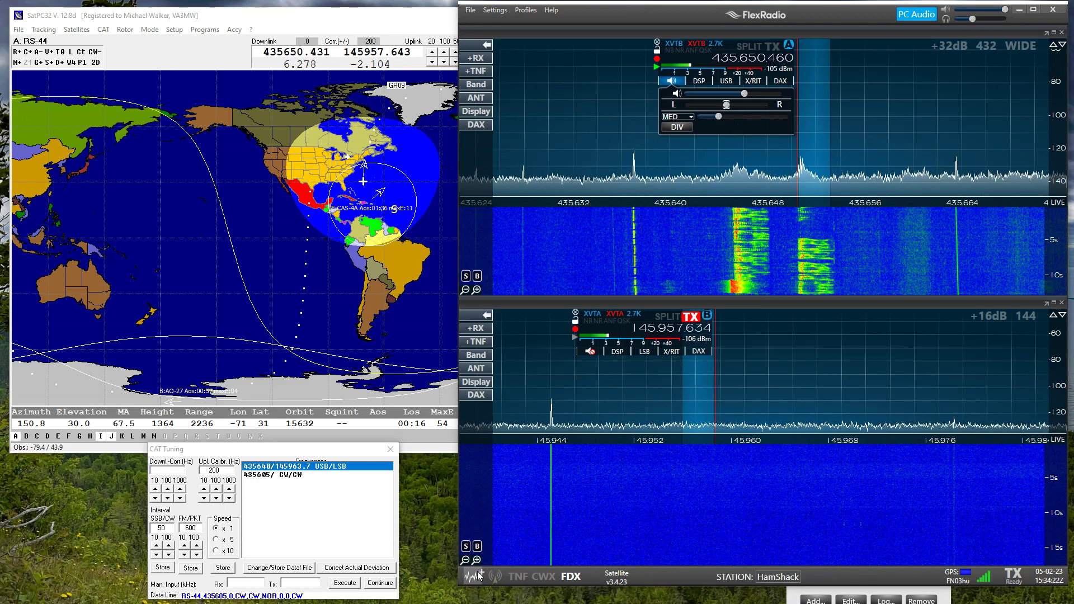
{"action": "left_click", "coordinate": [844, 105]}
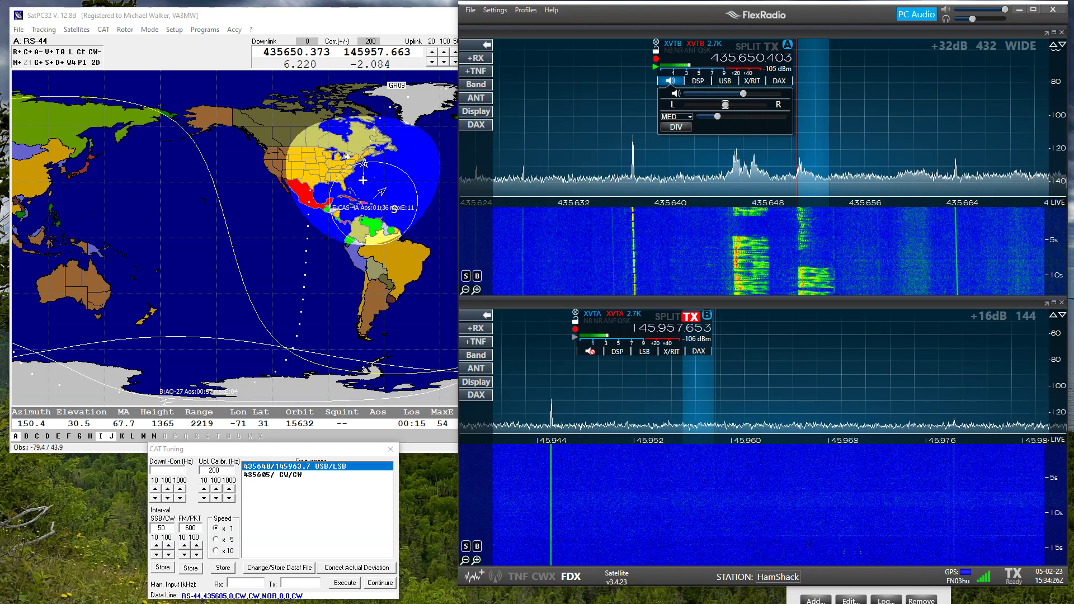
{"action": "left_click", "coordinate": [554, 96]}
{"action": "left_click", "coordinate": [583, 477]}
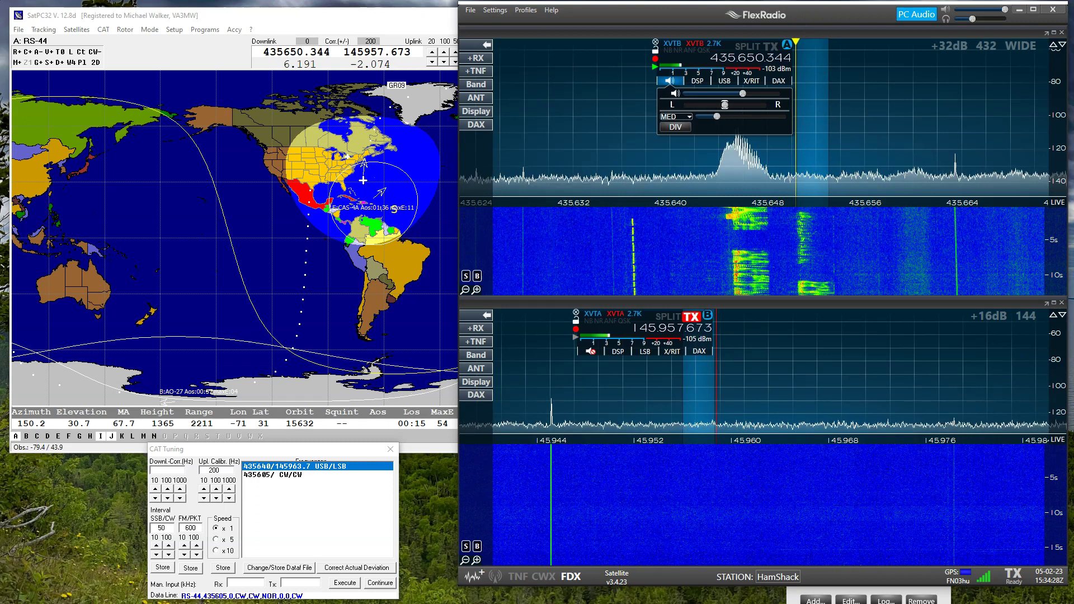
{"action": "left_click", "coordinate": [495, 577]}
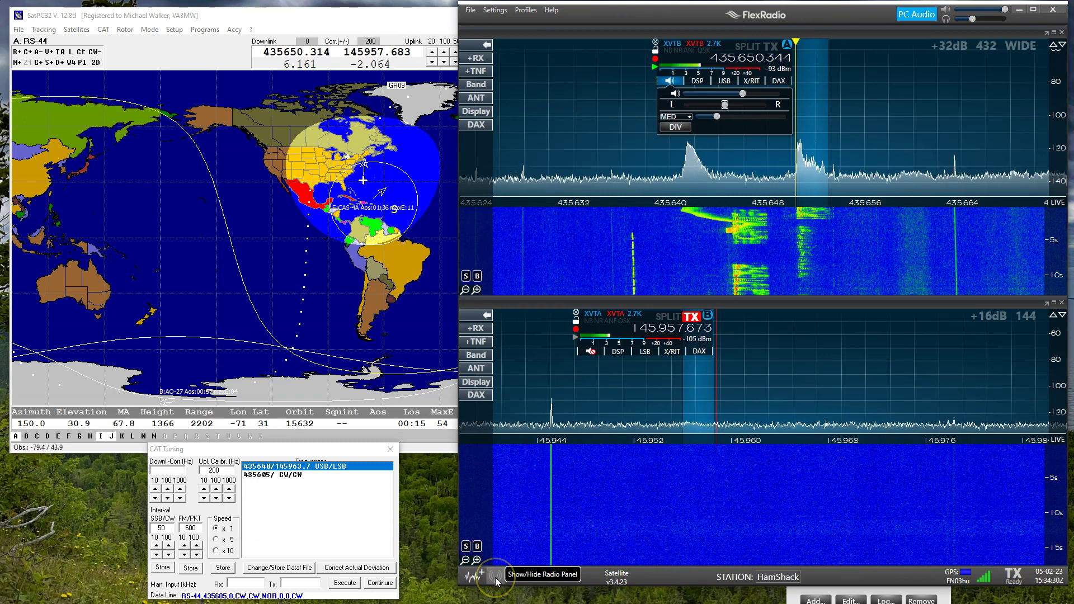
{"action": "left_click", "coordinate": [1007, 464]}
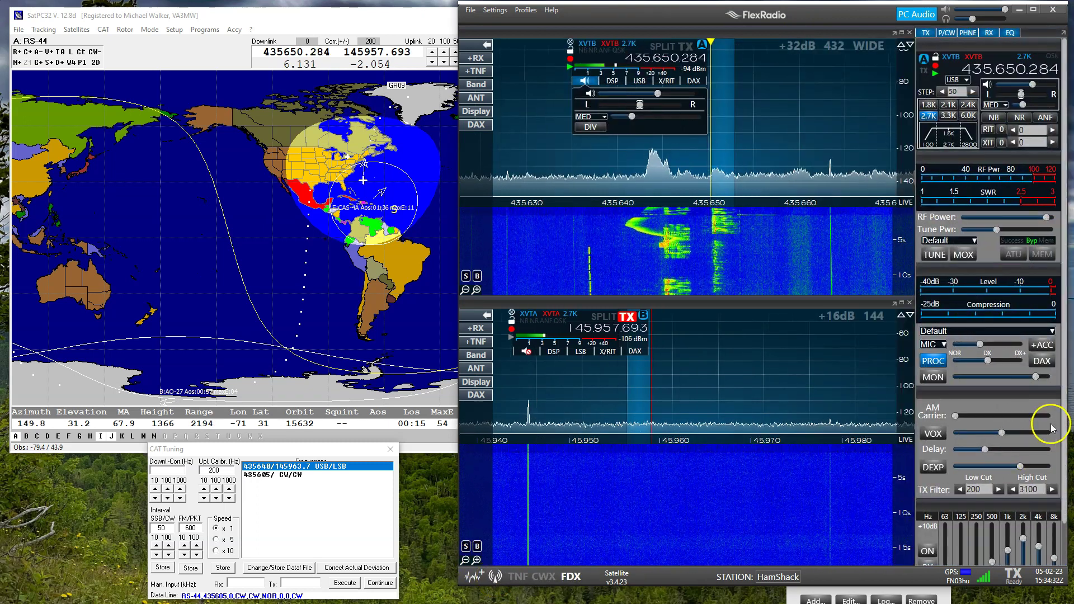
{"action": "left_click", "coordinate": [1000, 490]}
{"action": "left_click", "coordinate": [1014, 490]}
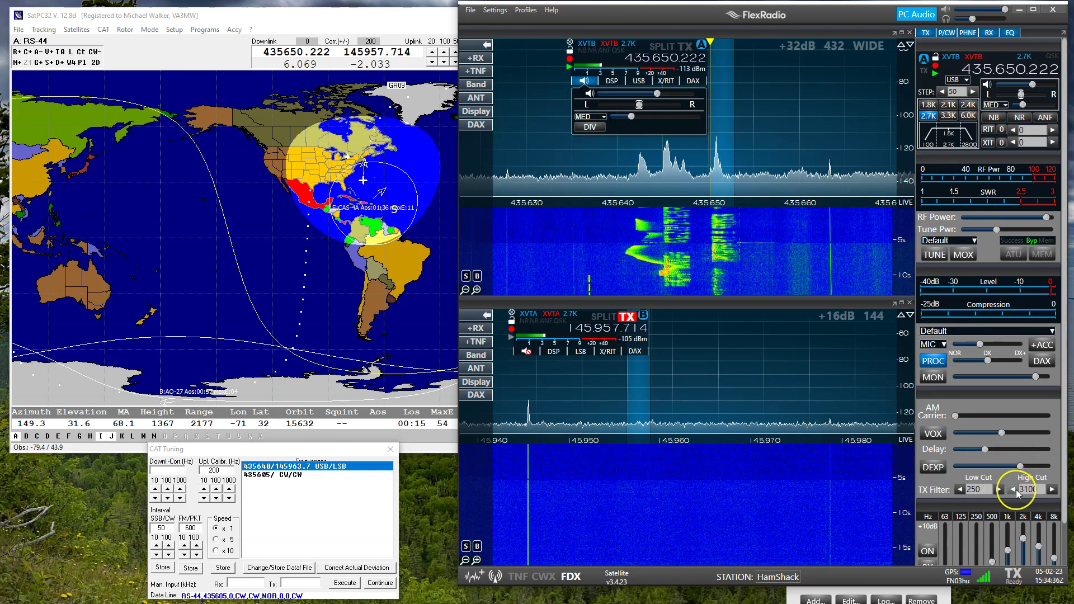
Step: Review the transmit filter and speech processing settings with PC audio temporarily switched off
{"action": "left_click", "coordinate": [1050, 13]}
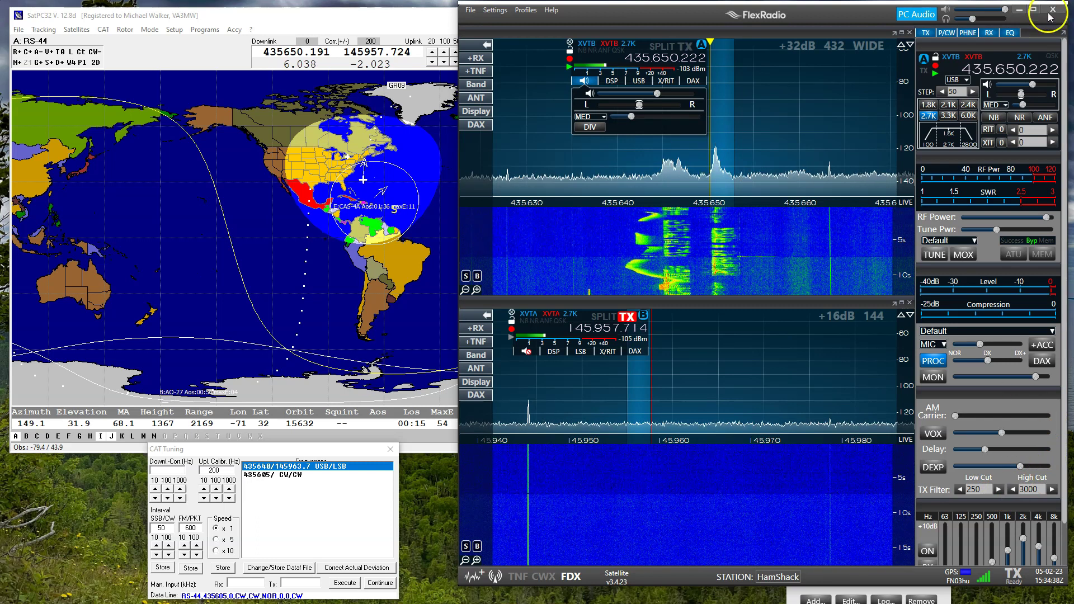
{"action": "left_click", "coordinate": [965, 433]}
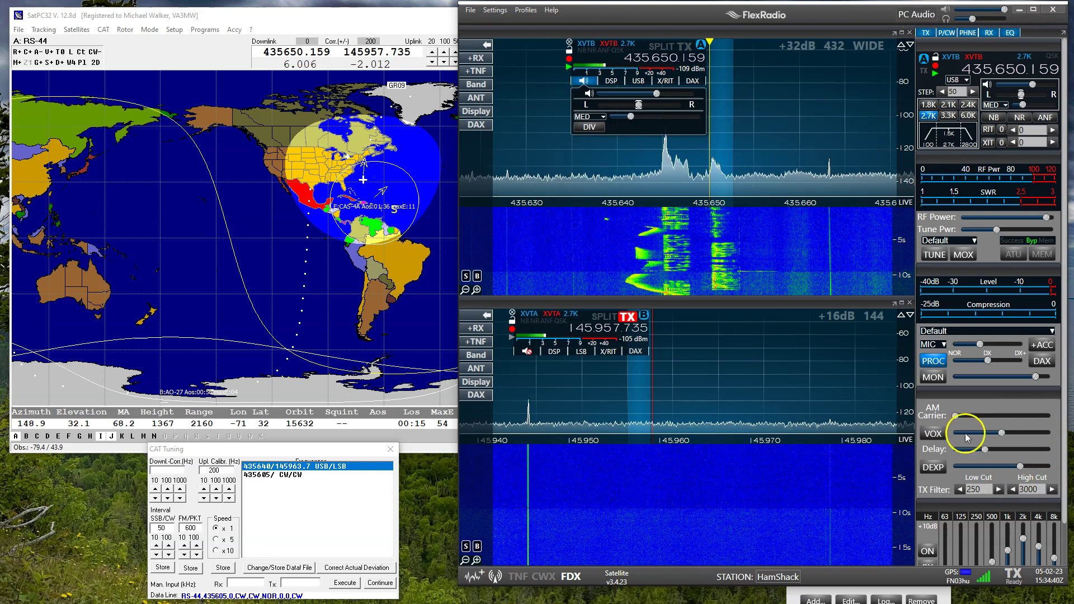
{"action": "left_click", "coordinate": [973, 490]}
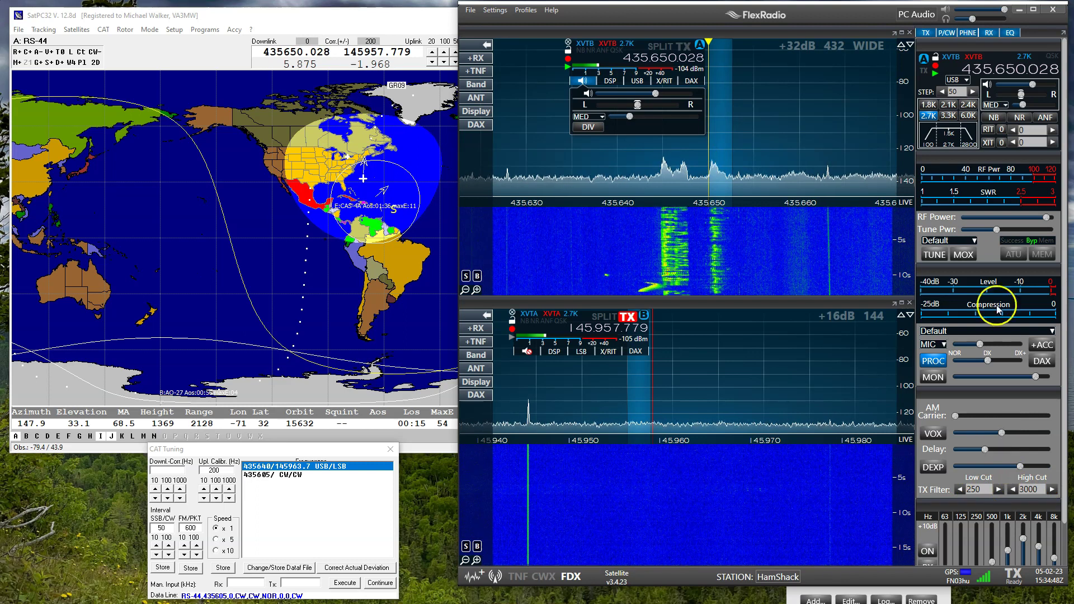
{"action": "left_click", "coordinate": [920, 17]}
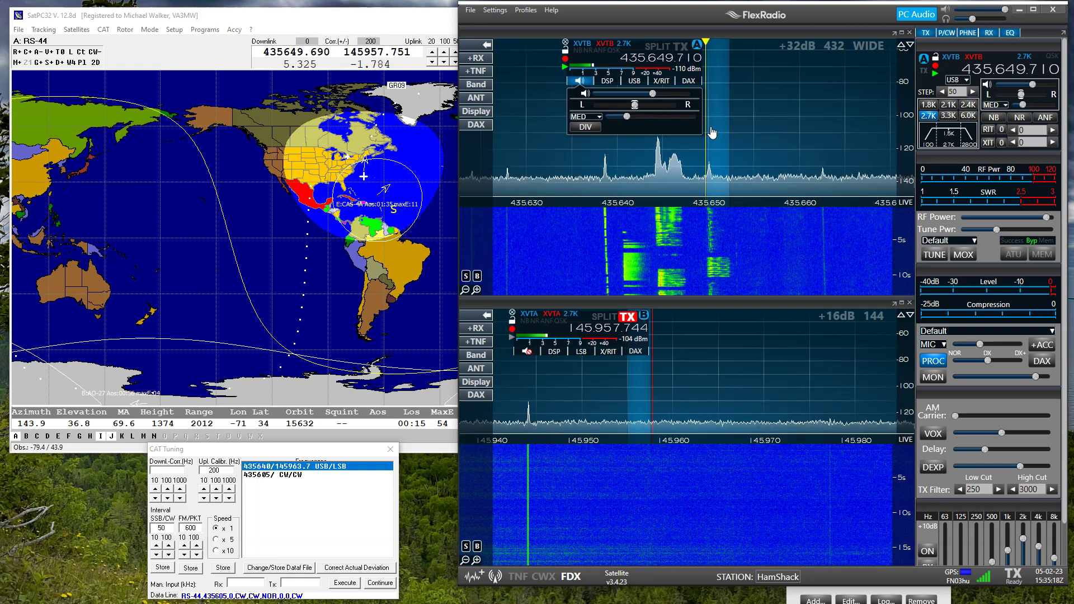
Step: Open slice A's RIT and XIT controls and raise its RIT offset to 100 Hz
{"action": "left_click", "coordinate": [661, 81]}
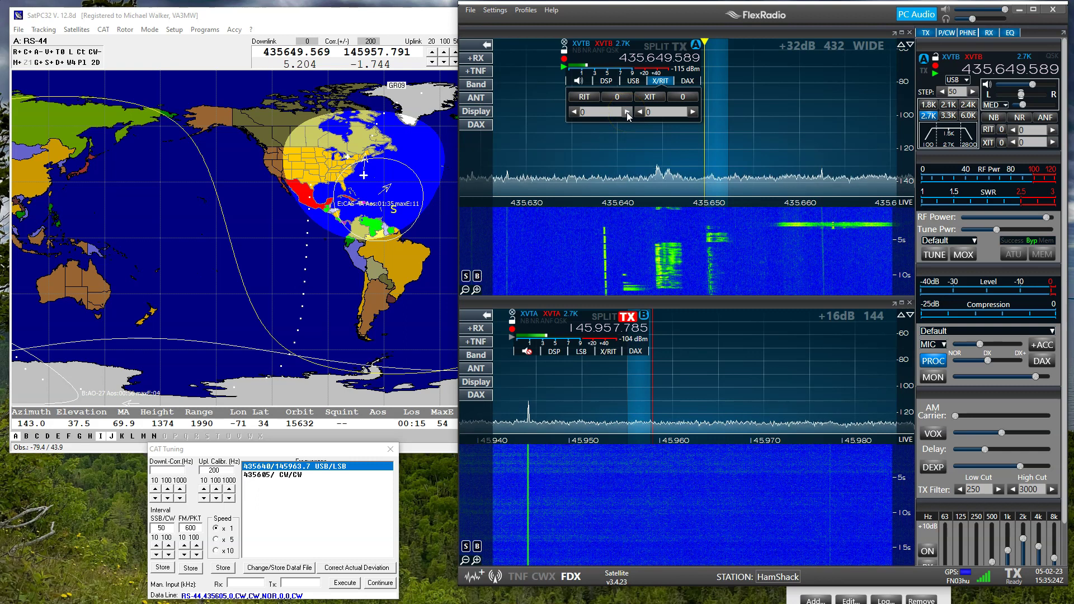
{"action": "left_click", "coordinate": [627, 112]}
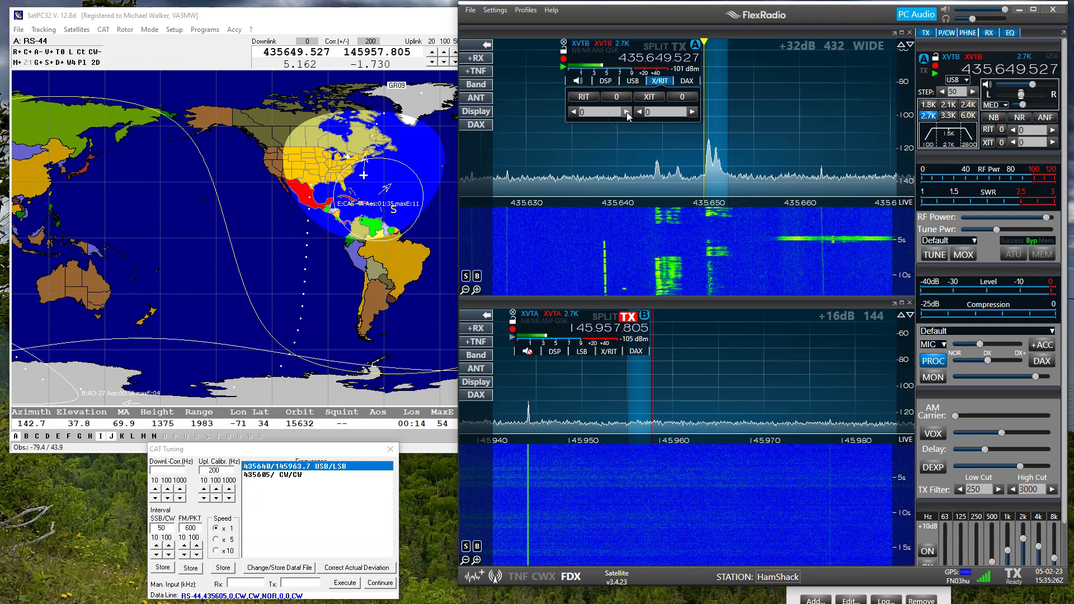
{"action": "left_click", "coordinate": [627, 112]}
{"action": "left_click", "coordinate": [626, 112]}
{"action": "left_click", "coordinate": [627, 112]}
{"action": "left_click", "coordinate": [626, 112]}
{"action": "left_click", "coordinate": [627, 111]}
{"action": "left_click", "coordinate": [627, 112]}
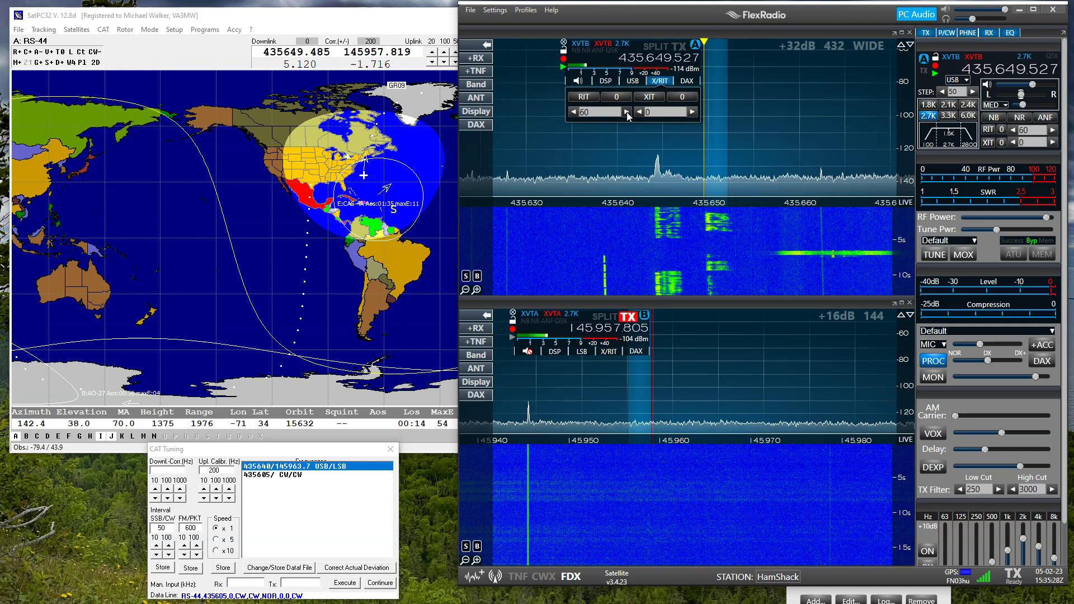
{"action": "left_click", "coordinate": [627, 112]}
{"action": "left_click", "coordinate": [627, 112]}
{"action": "left_click", "coordinate": [627, 112]}
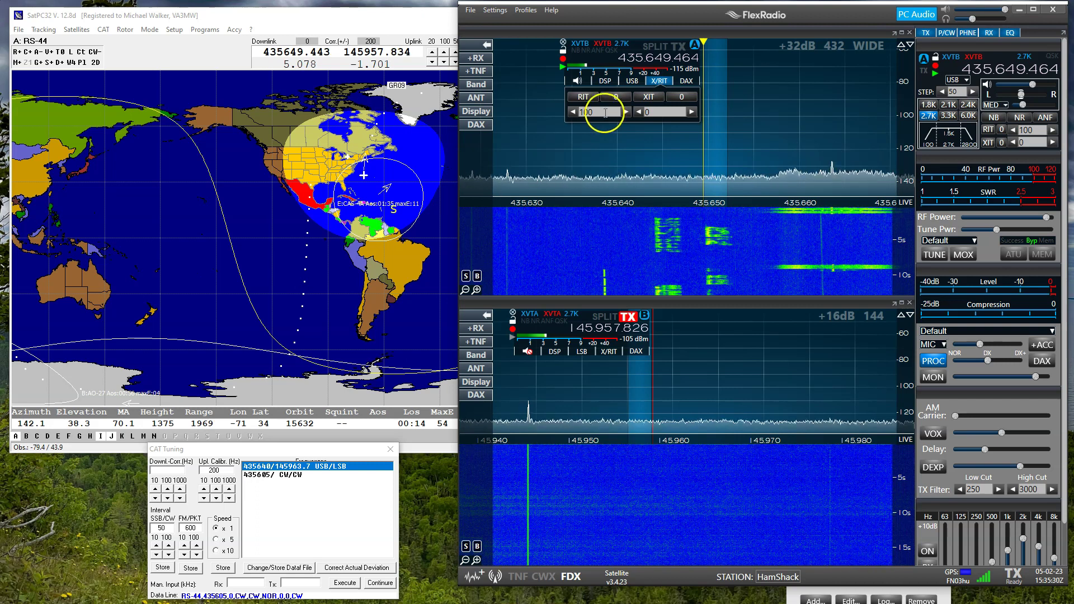
Step: Lower slice A's RIT offset to -100 Hz
{"action": "double_click", "coordinate": [573, 112]}
{"action": "double_click", "coordinate": [573, 111]}
{"action": "left_click", "coordinate": [573, 112]}
{"action": "double_click", "coordinate": [573, 112]}
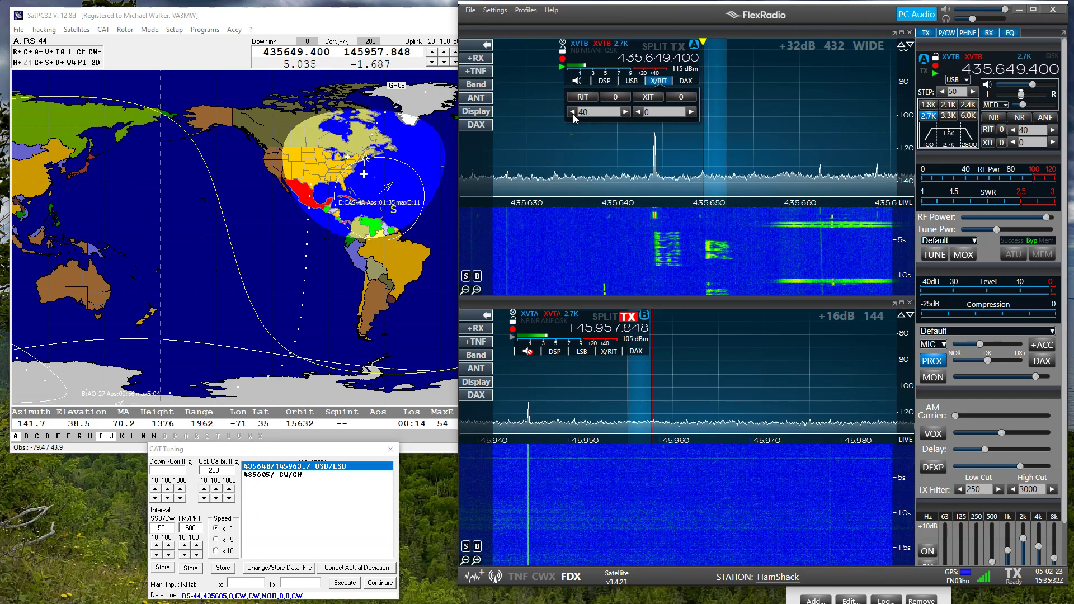
{"action": "double_click", "coordinate": [573, 112]}
{"action": "double_click", "coordinate": [573, 112]}
{"action": "double_click", "coordinate": [573, 112]}
{"action": "double_click", "coordinate": [573, 112]}
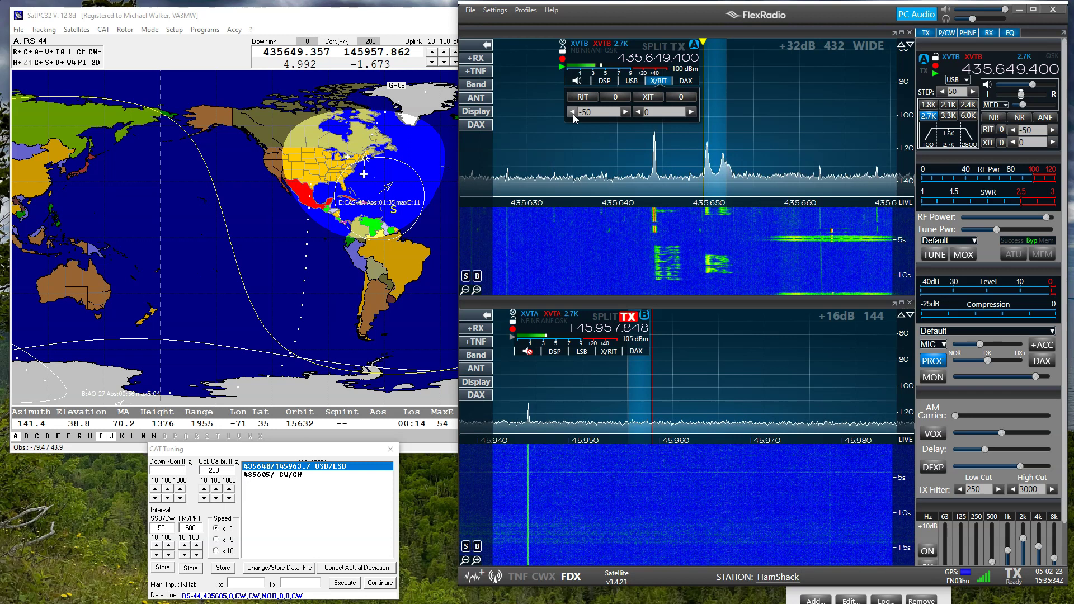
{"action": "double_click", "coordinate": [573, 112]}
{"action": "double_click", "coordinate": [573, 112]}
{"action": "left_click", "coordinate": [574, 112]}
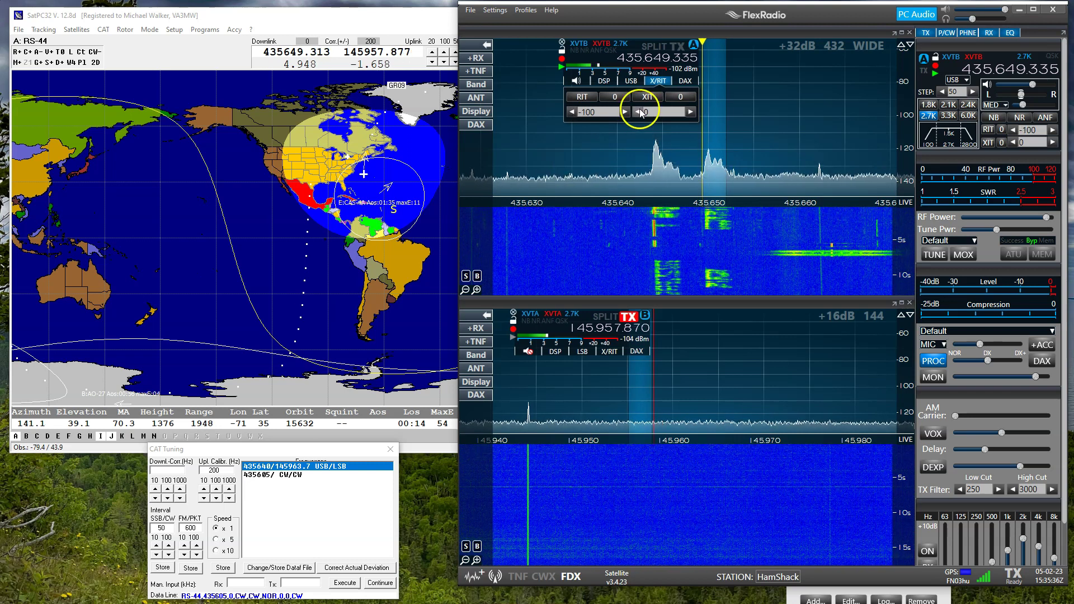
Step: Return slice A's RIT offset to 0 Hz and close its RIT and XIT controls
{"action": "double_click", "coordinate": [624, 112]}
{"action": "double_click", "coordinate": [625, 112]}
{"action": "double_click", "coordinate": [625, 112]}
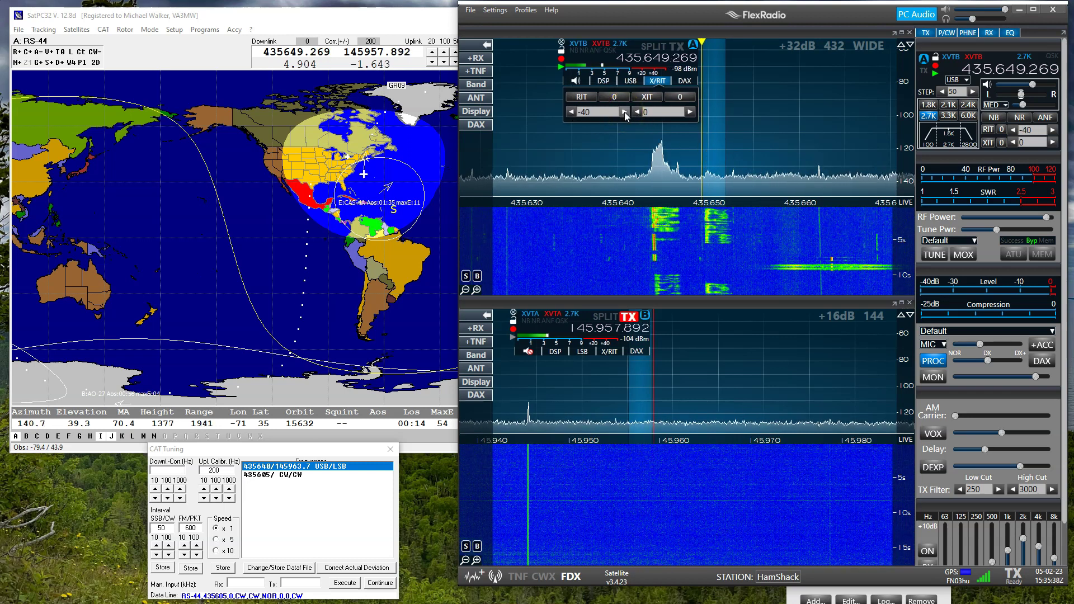
{"action": "double_click", "coordinate": [624, 112]}
{"action": "double_click", "coordinate": [625, 112]}
{"action": "left_click", "coordinate": [647, 96]}
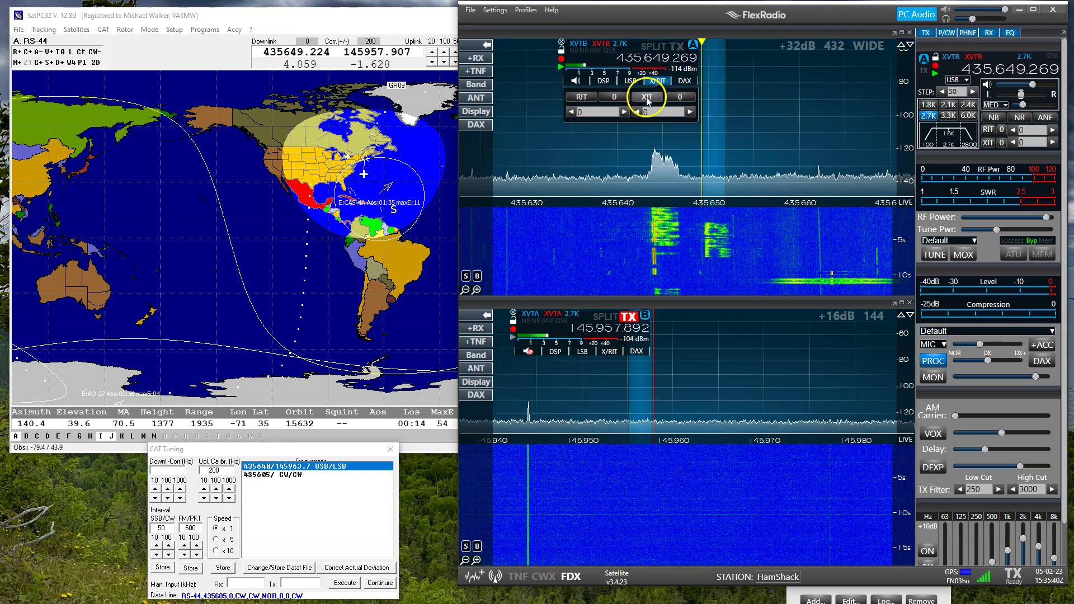
{"action": "left_click", "coordinate": [657, 82]}
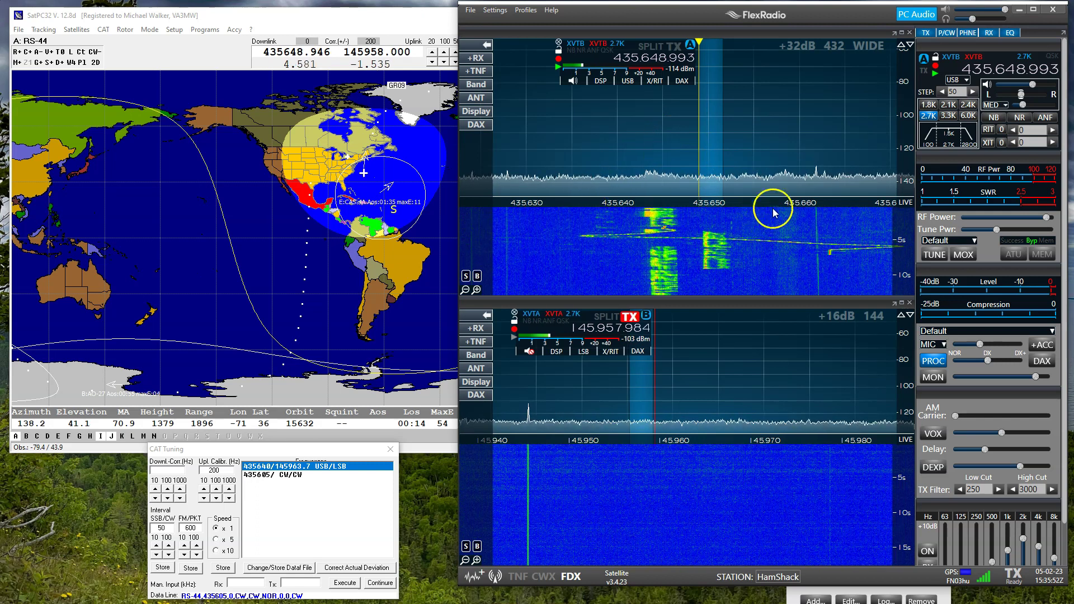
Step: Tune slice A to about 435.643 MHz and collapse the flags of slices A and B
{"action": "left_click", "coordinate": [649, 172]}
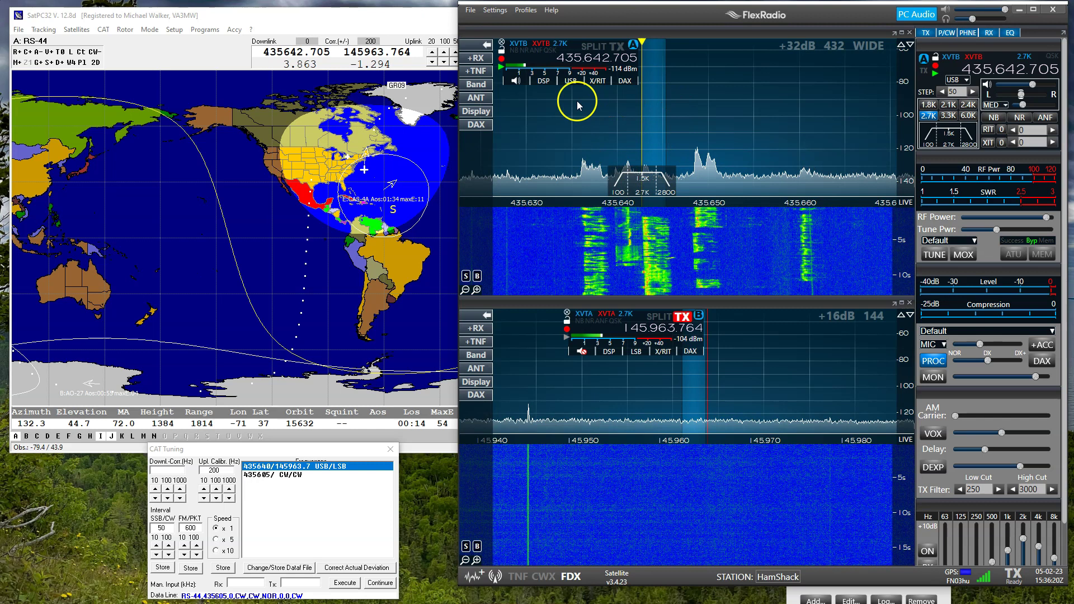
{"action": "left_click", "coordinate": [507, 79]}
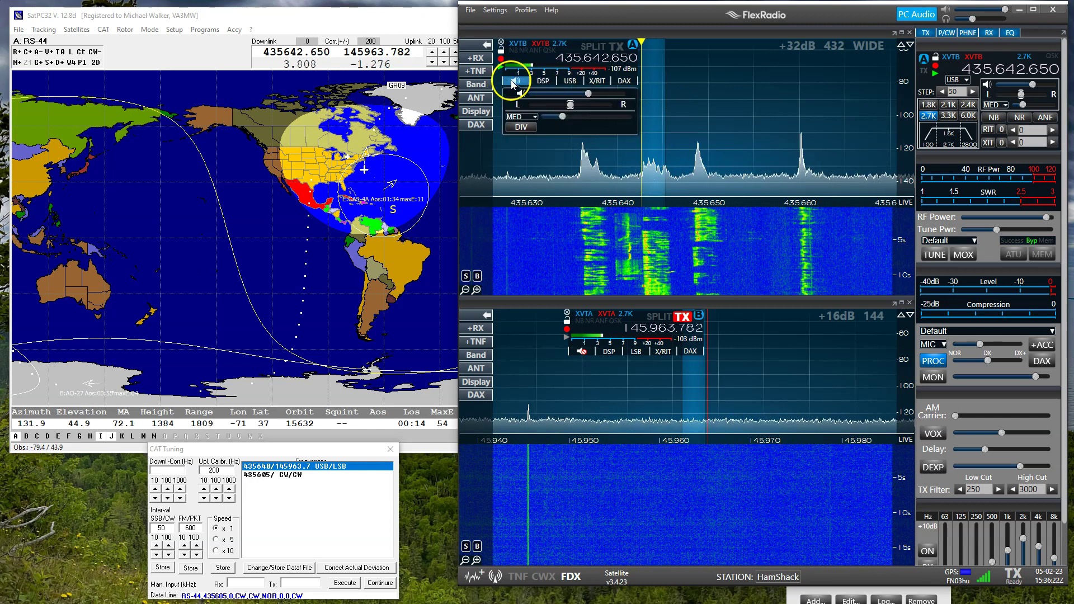
{"action": "left_click", "coordinate": [568, 81]}
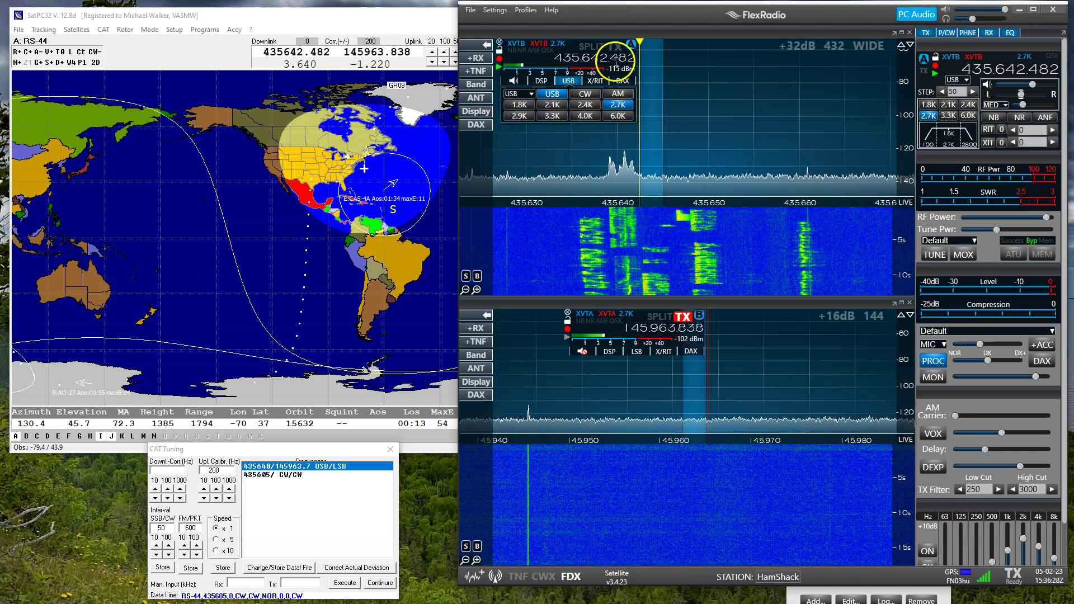
{"action": "left_click", "coordinate": [697, 314]}
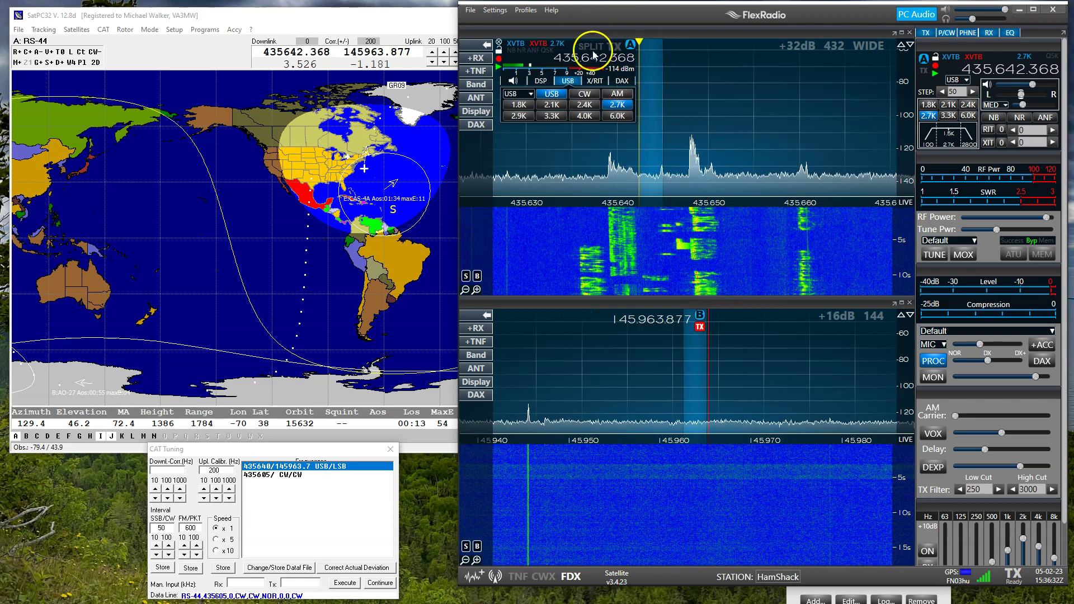
{"action": "left_click", "coordinate": [632, 44]}
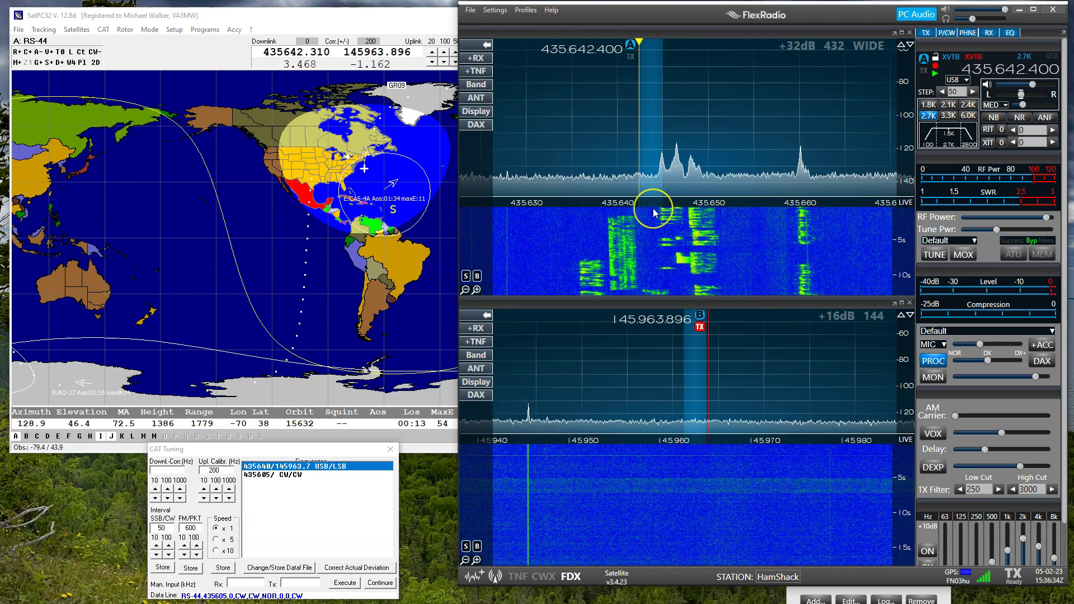
Step: Tune slice A up onto the voice signal at about 435.647 MHz and set its RIT offset to -40 Hz
{"action": "left_click", "coordinate": [653, 208]}
{"action": "scroll", "coordinate": [653, 208], "scroll_direction": "up", "scroll_amount": 14}
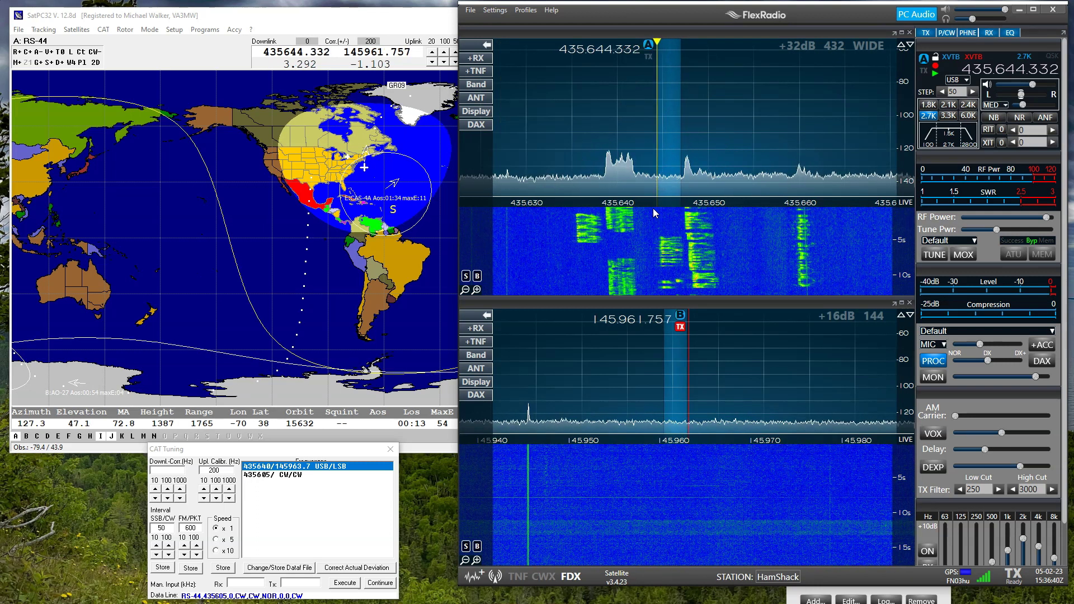
{"action": "scroll", "coordinate": [653, 208], "scroll_direction": "up", "scroll_amount": 20}
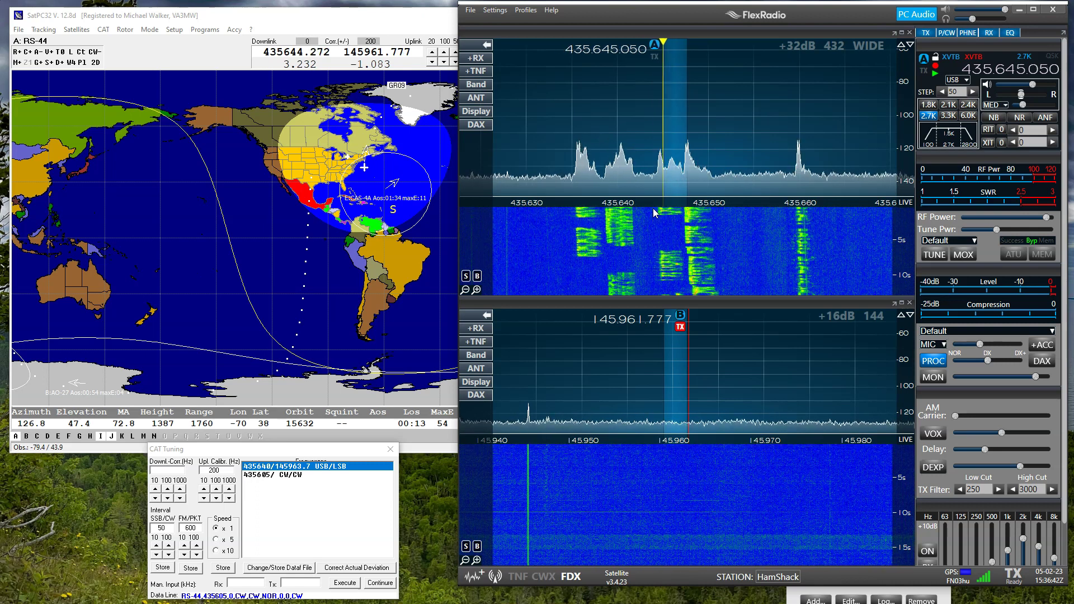
{"action": "scroll", "coordinate": [653, 208], "scroll_direction": "up", "scroll_amount": 14}
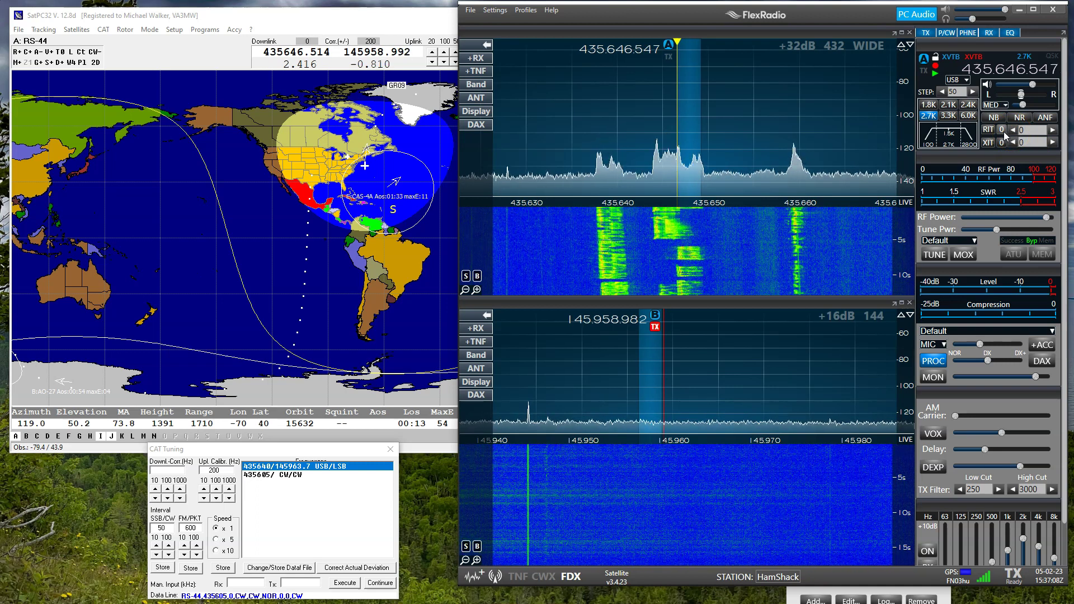
{"action": "left_click", "coordinate": [1013, 130]}
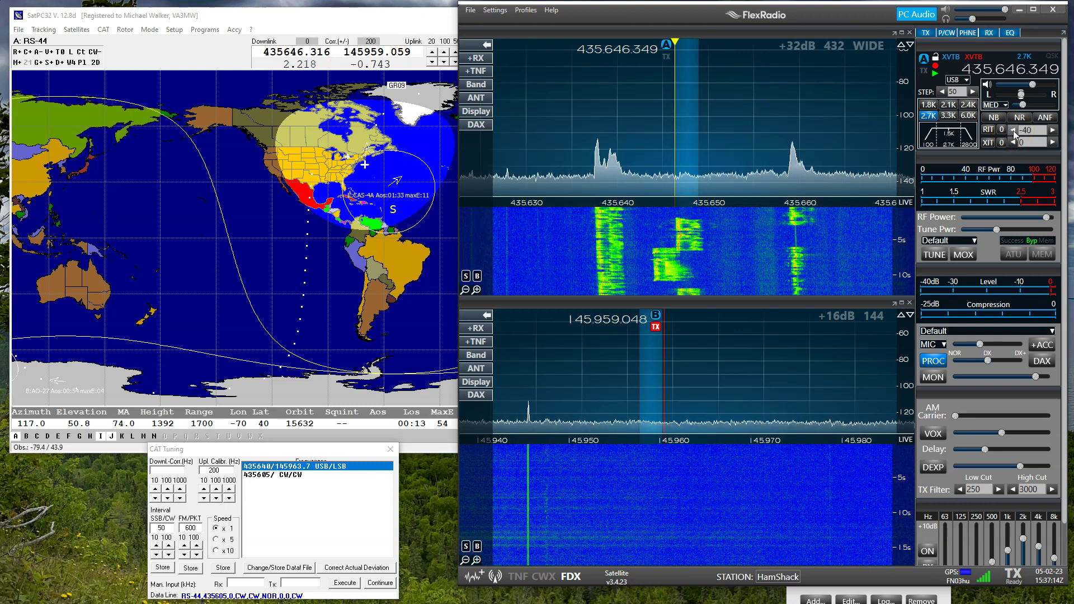
{"action": "left_click", "coordinate": [963, 143]}
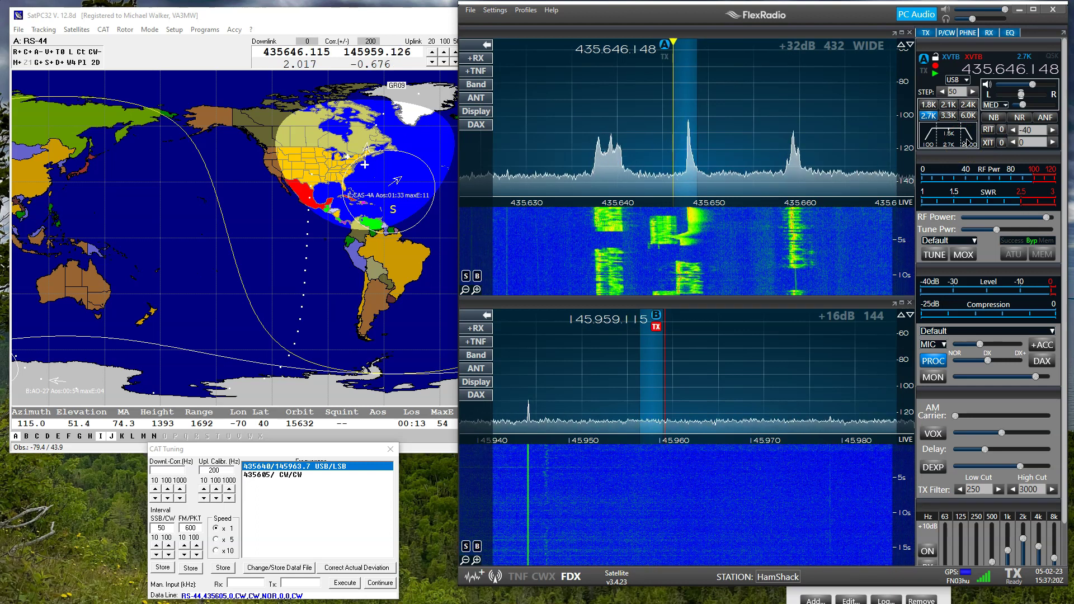
Step: Retune slice A to about 435.637 MHz with its RIT offset back at 0 Hz, and turn off PC audio
{"action": "left_click", "coordinate": [590, 174]}
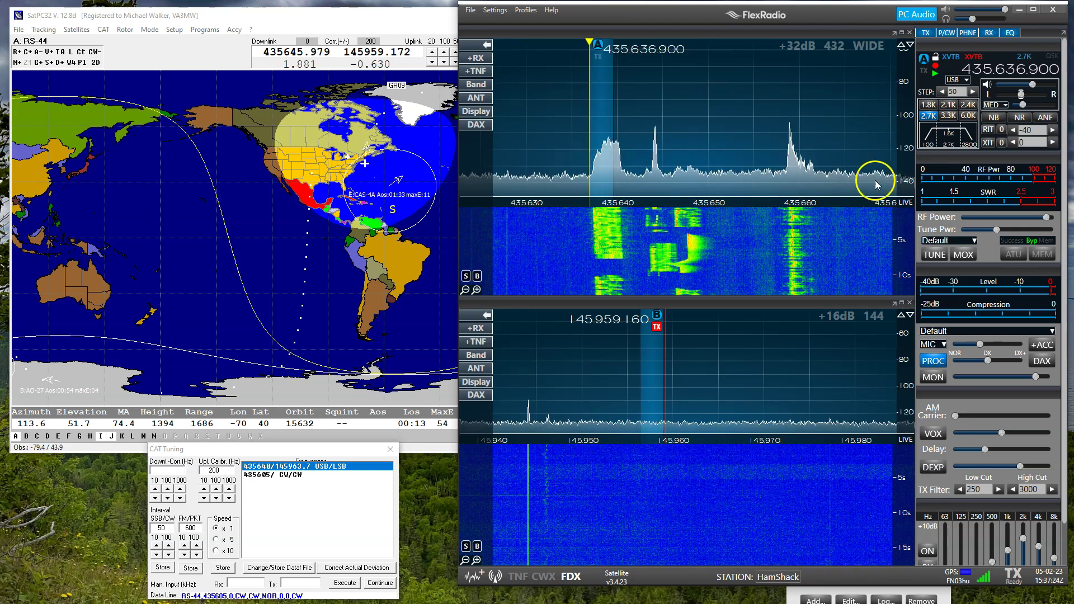
{"action": "left_click", "coordinate": [1053, 129]}
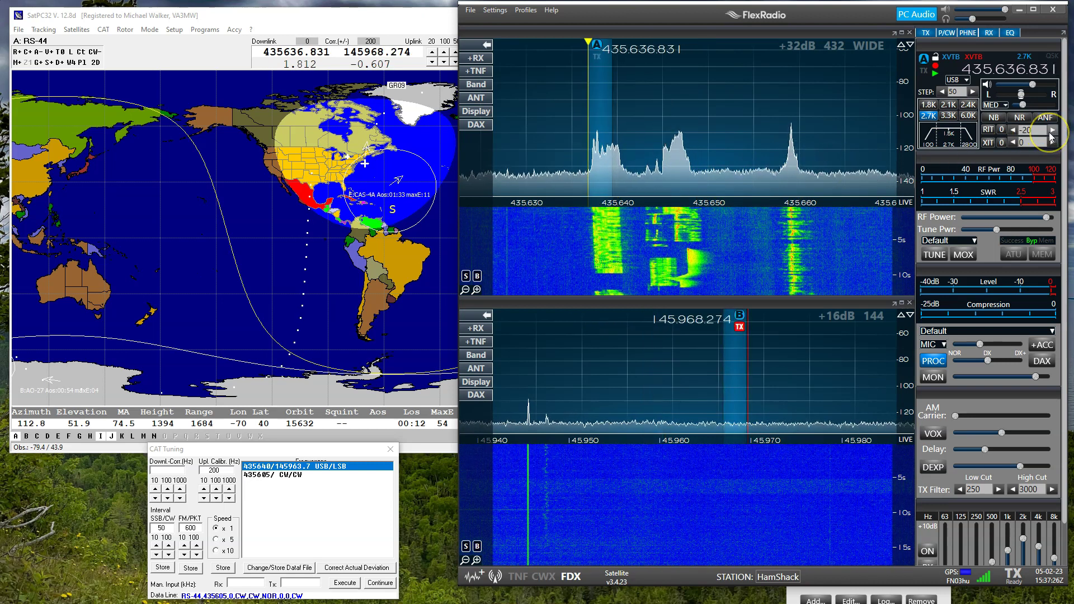
{"action": "left_click", "coordinate": [612, 184]}
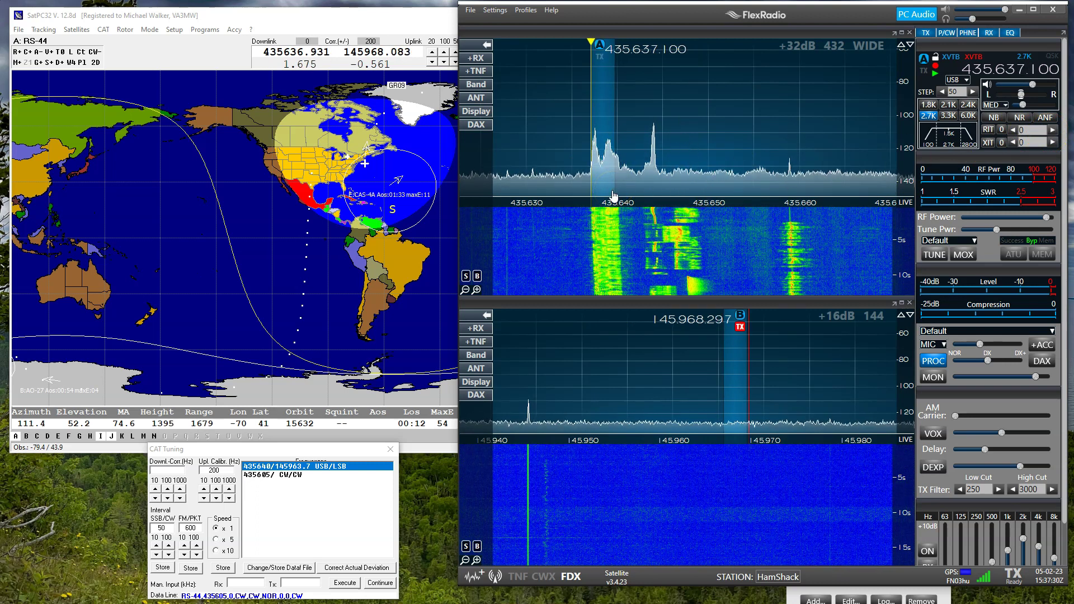
{"action": "left_click", "coordinate": [903, 14]}
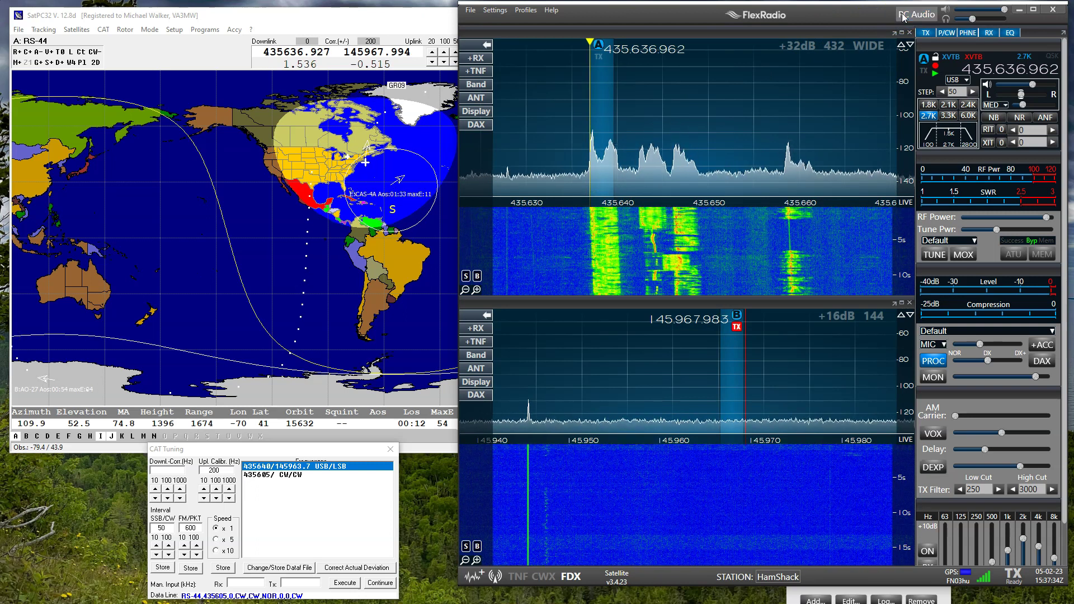